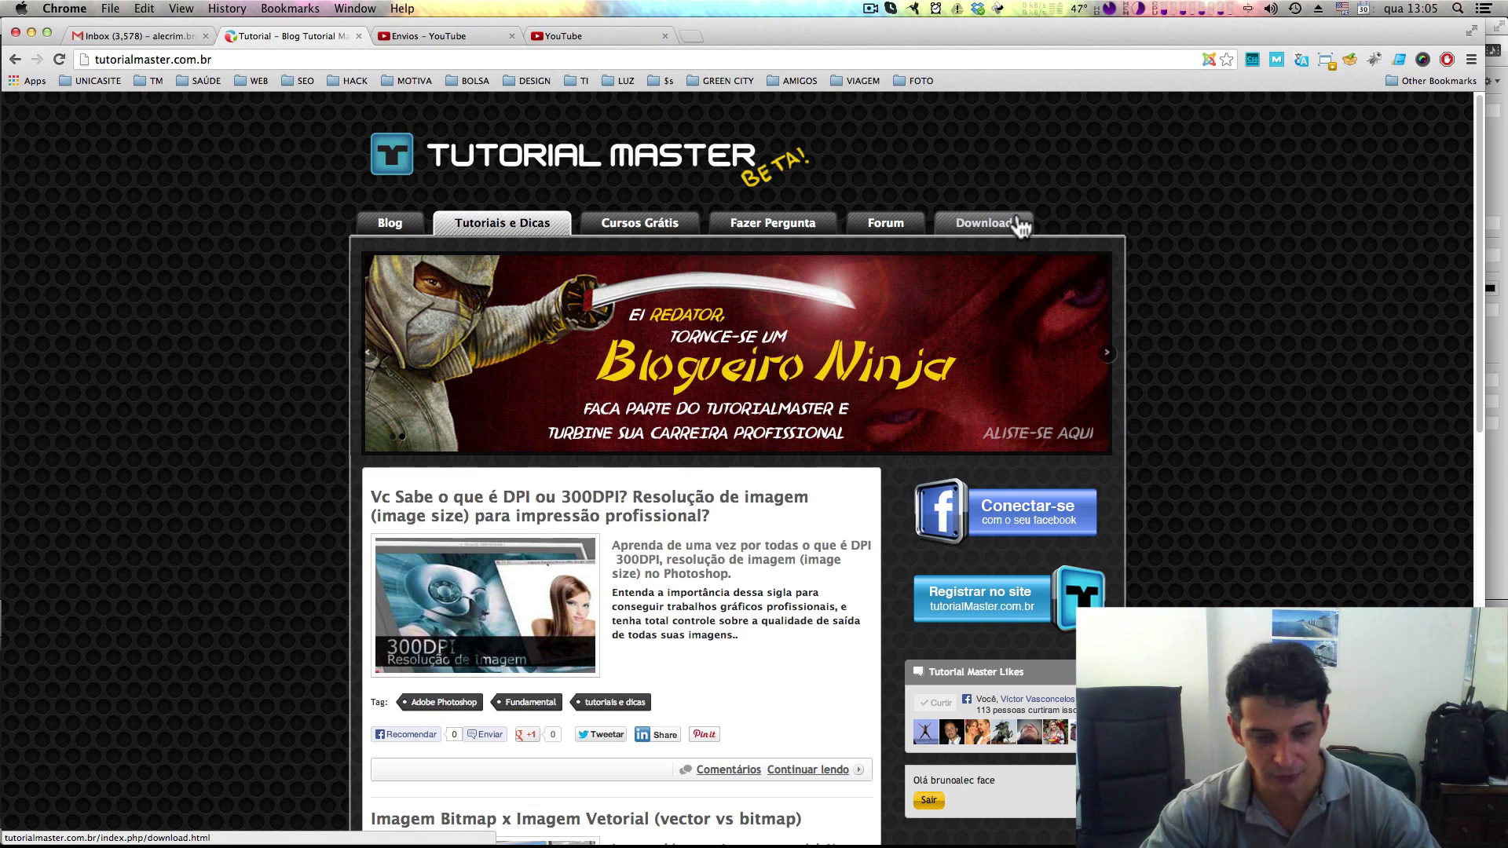
# Step: Switch to InDesign and add six pages to the blank Untitled-1 document
pyautogui.press('super+Tab')
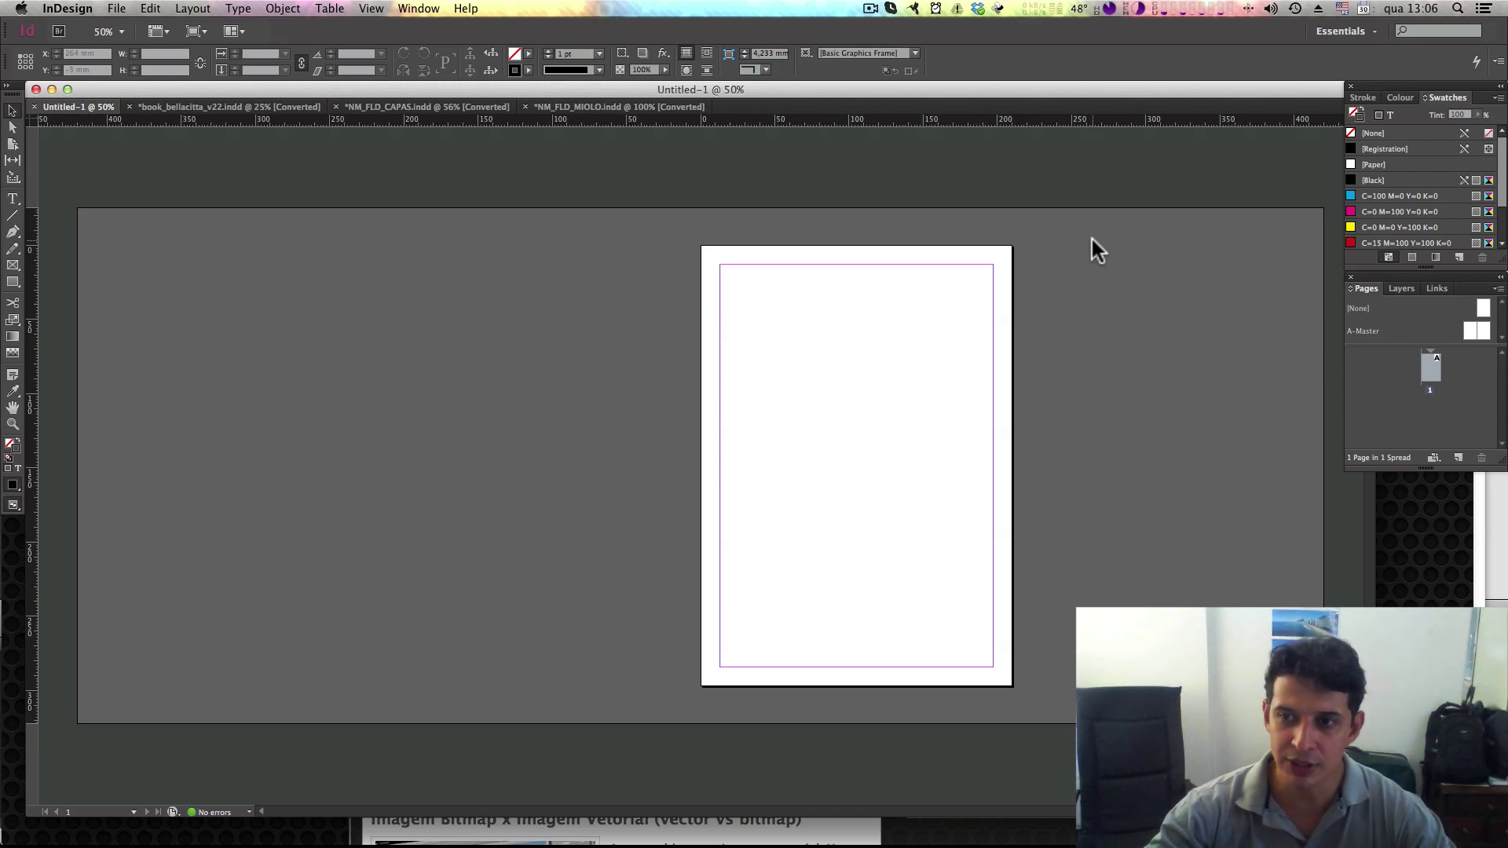
pyautogui.moveTo(1019, 100); pyautogui.dragTo(1014, 97)
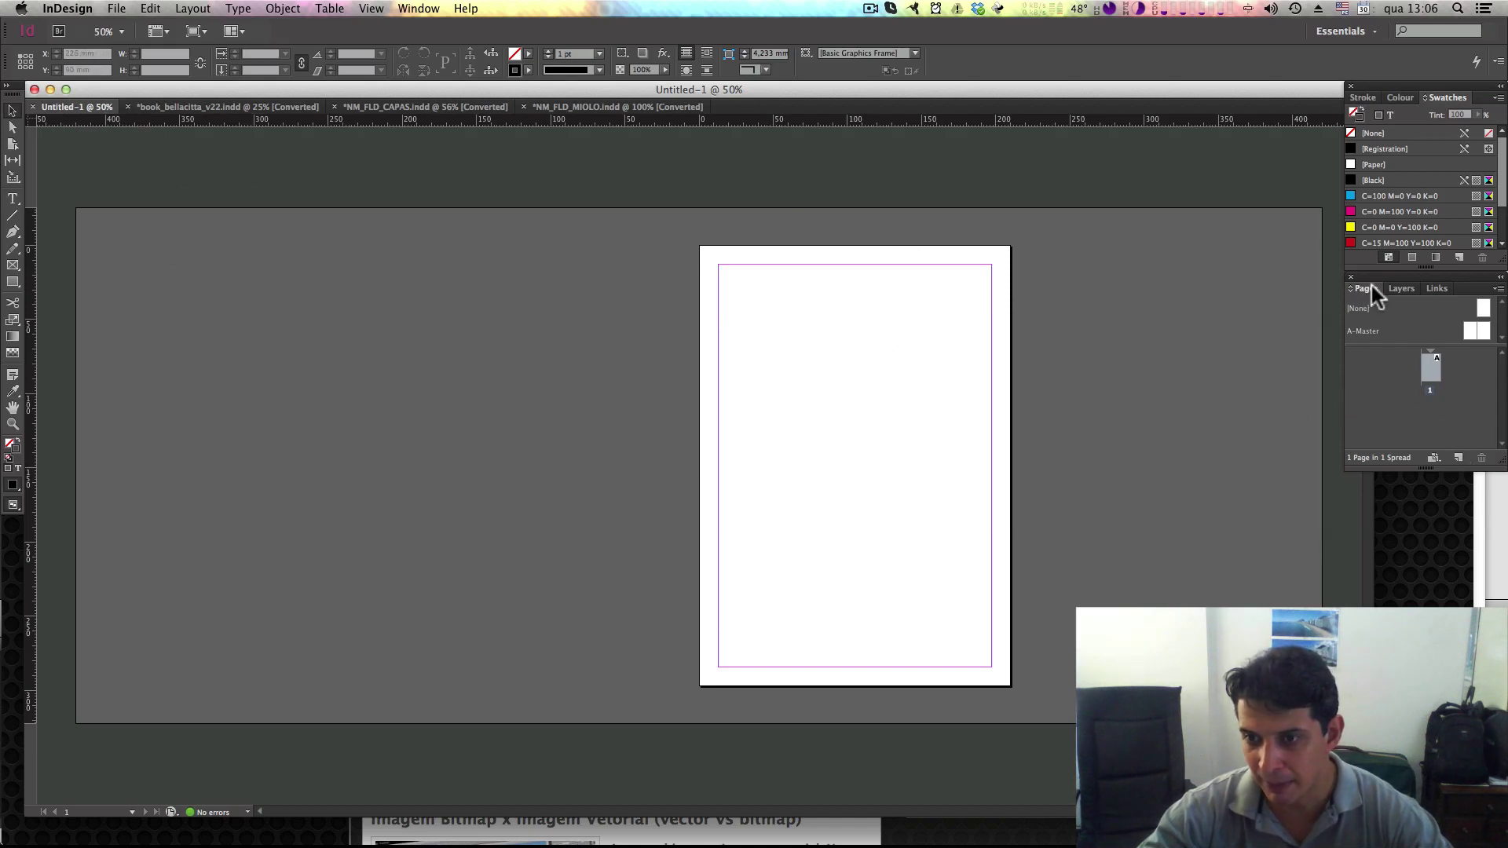
pyautogui.click(1459, 458)
pyautogui.click(1458, 458)
pyautogui.click(1458, 457)
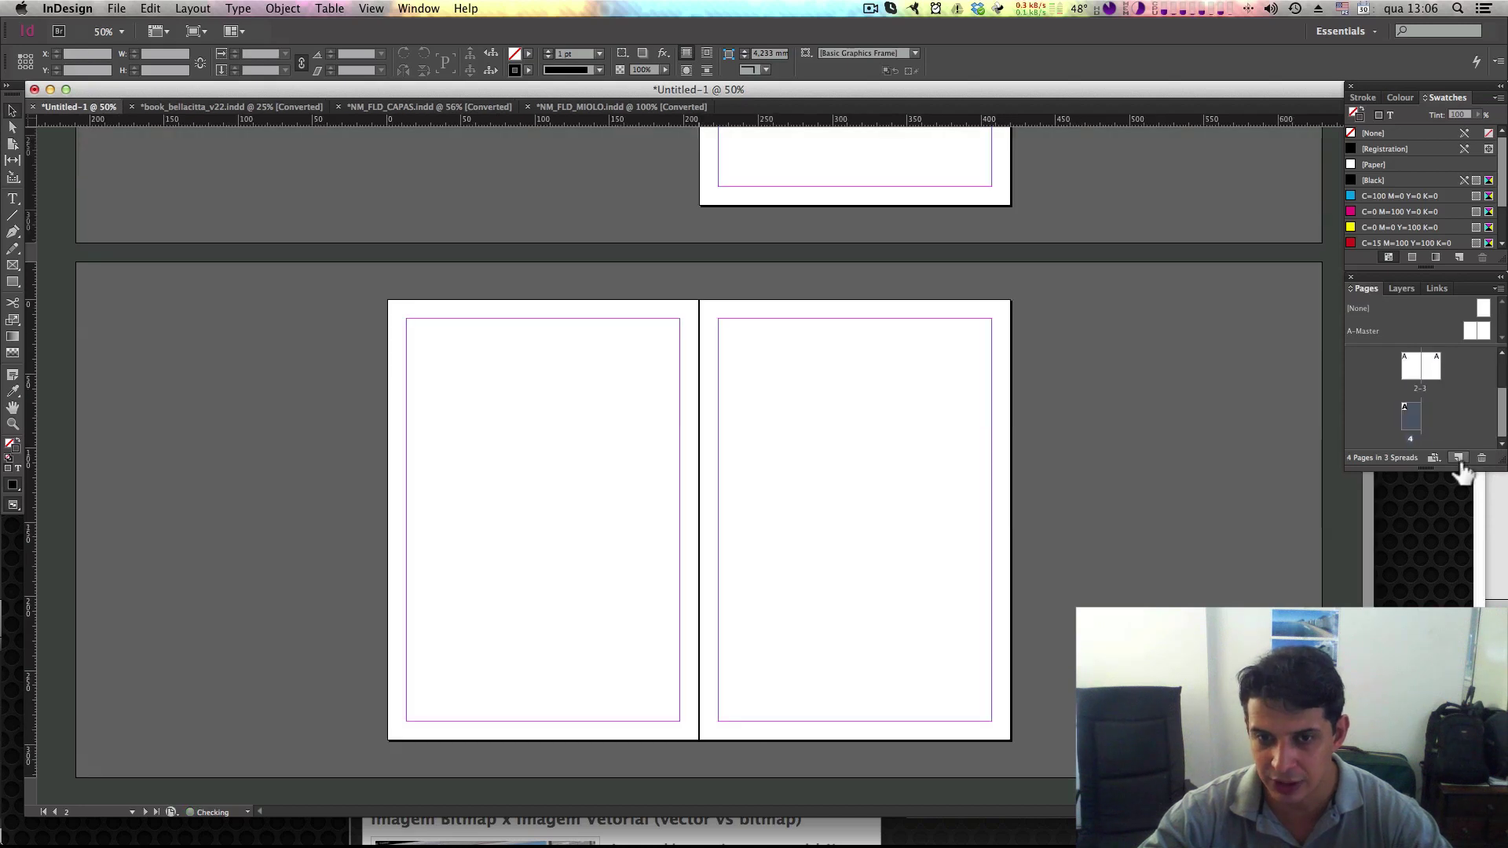
pyautogui.click(1459, 458)
pyautogui.click(1458, 458)
pyautogui.click(1459, 458)
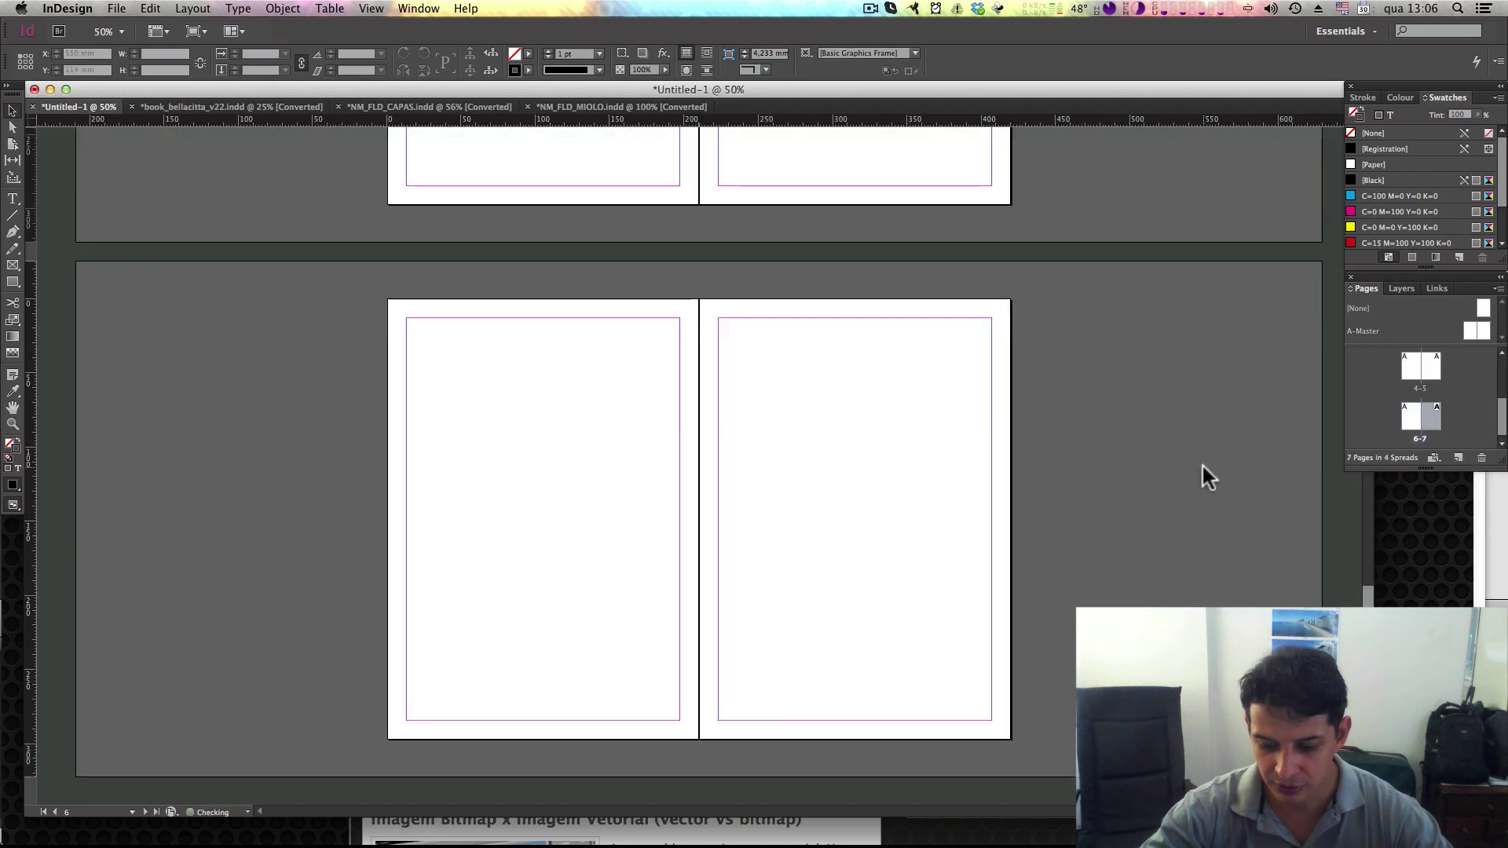
# Step: Add one more page after page 7 and look over the document's spreads
pyautogui.press('super+minus')
pyautogui.press('super+minus')
pyautogui.press('super+minus')
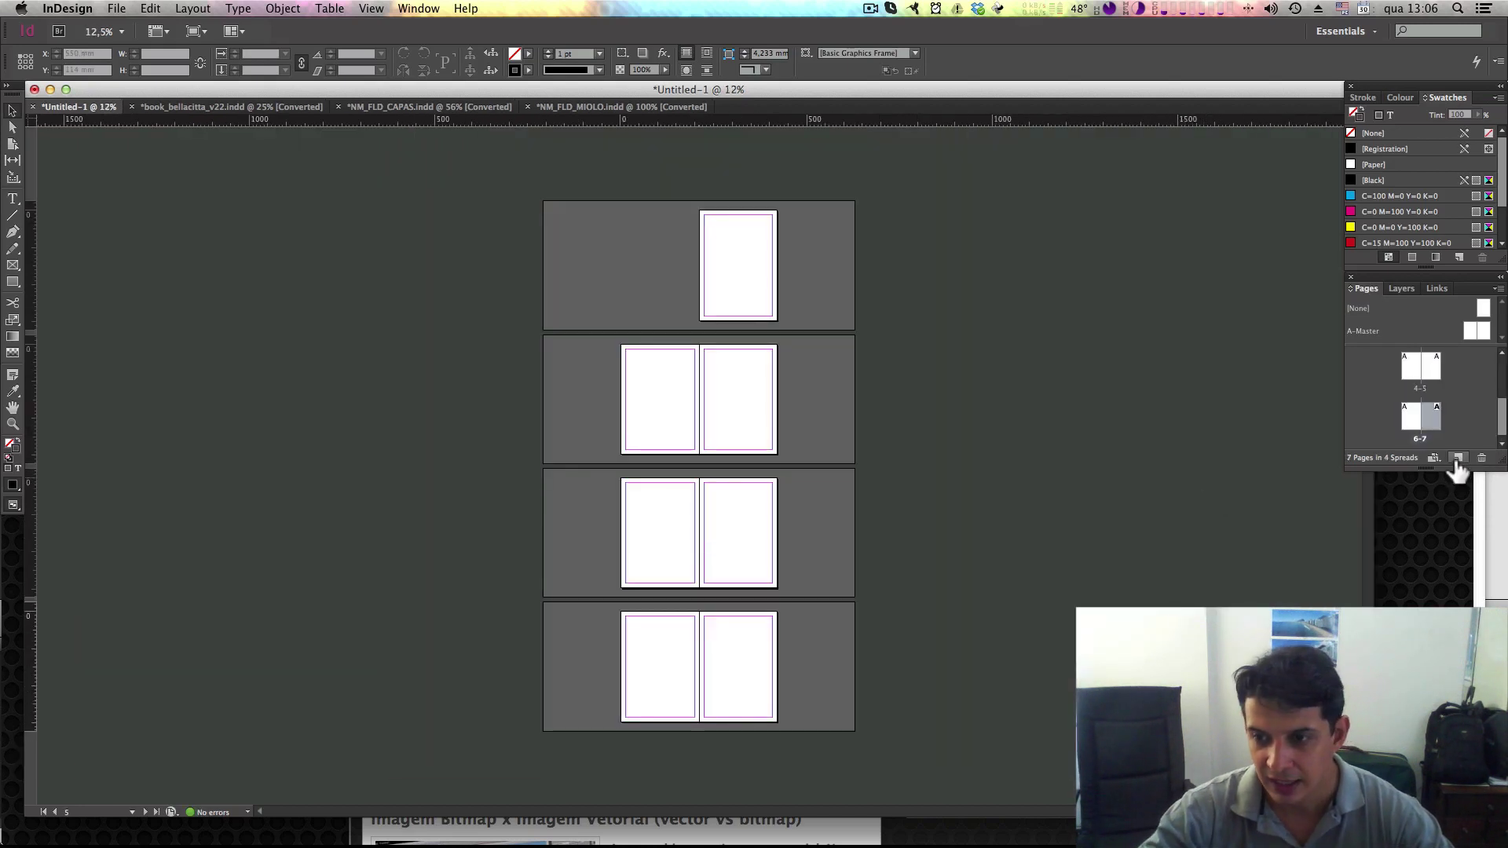
pyautogui.click(1458, 458)
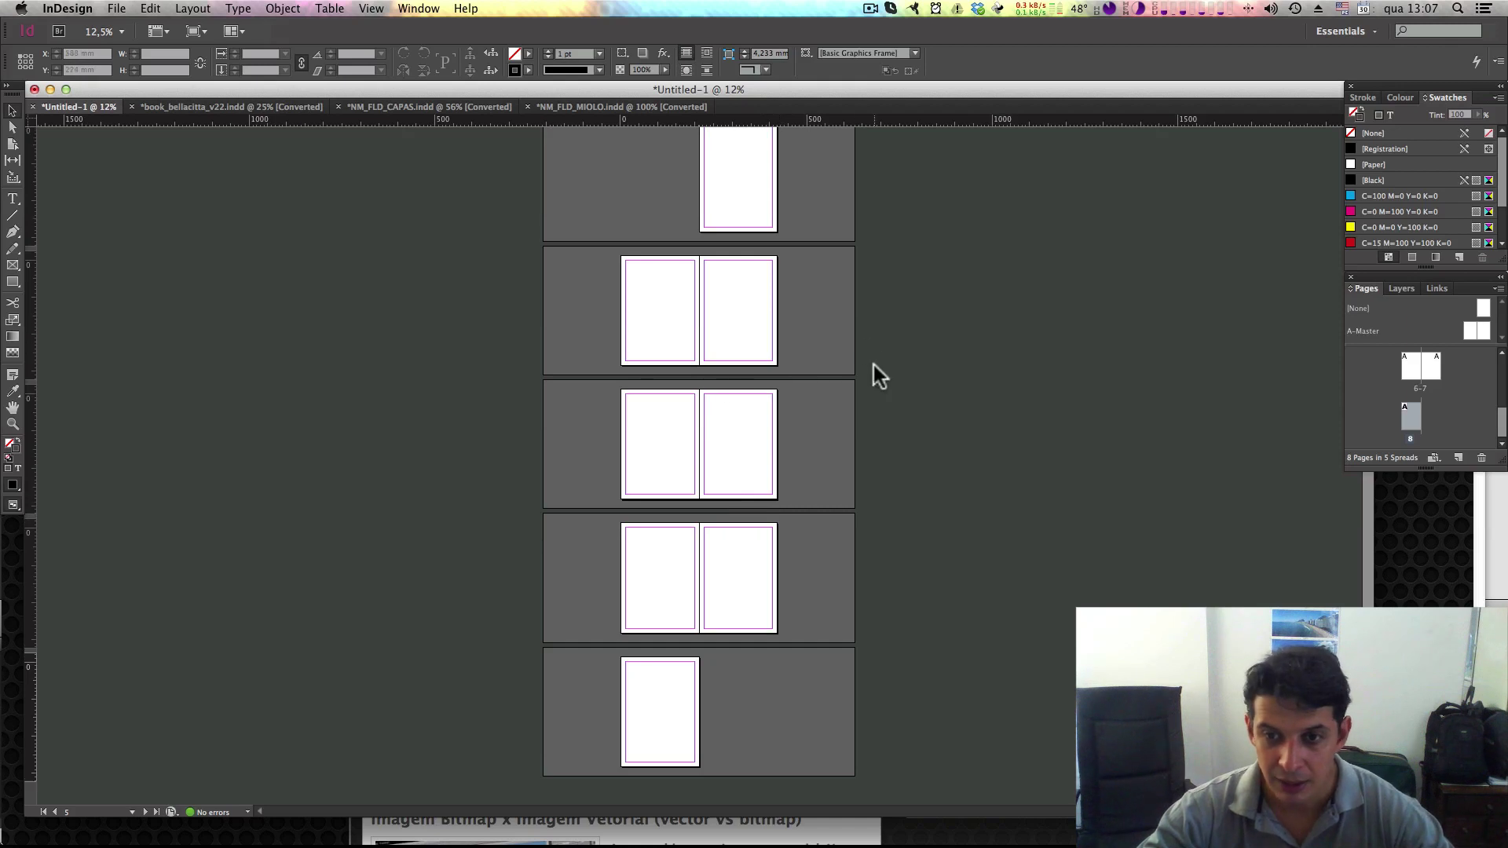
pyautogui.scroll(1, 874, 365)
pyautogui.press('super+equal')
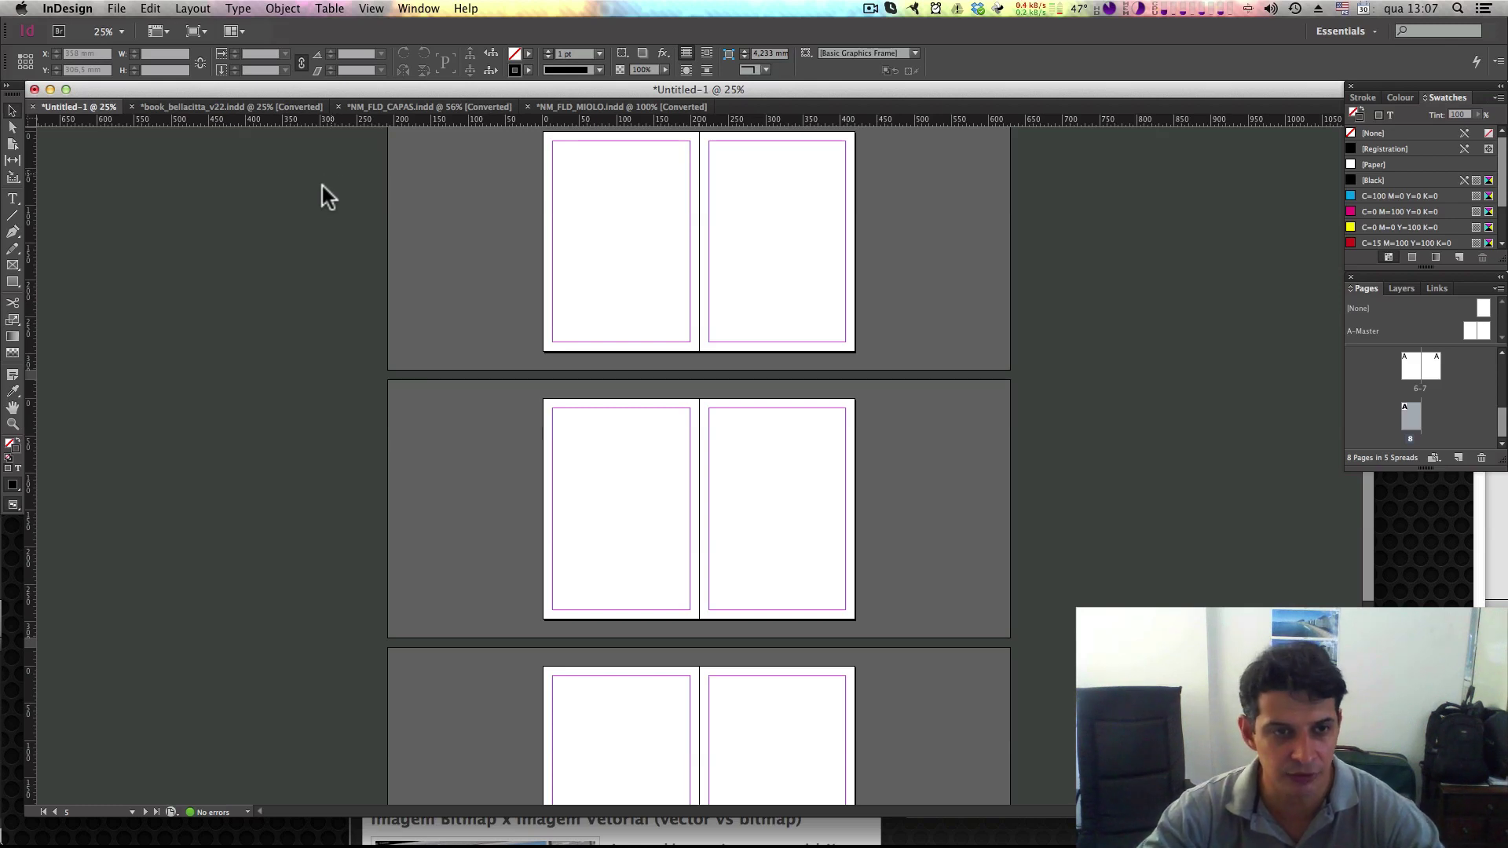
# Step: Bring up the book_bellacitta_v22.indd document and examine its purple cover and the opening spread with the bird artwork
pyautogui.click(259, 115)
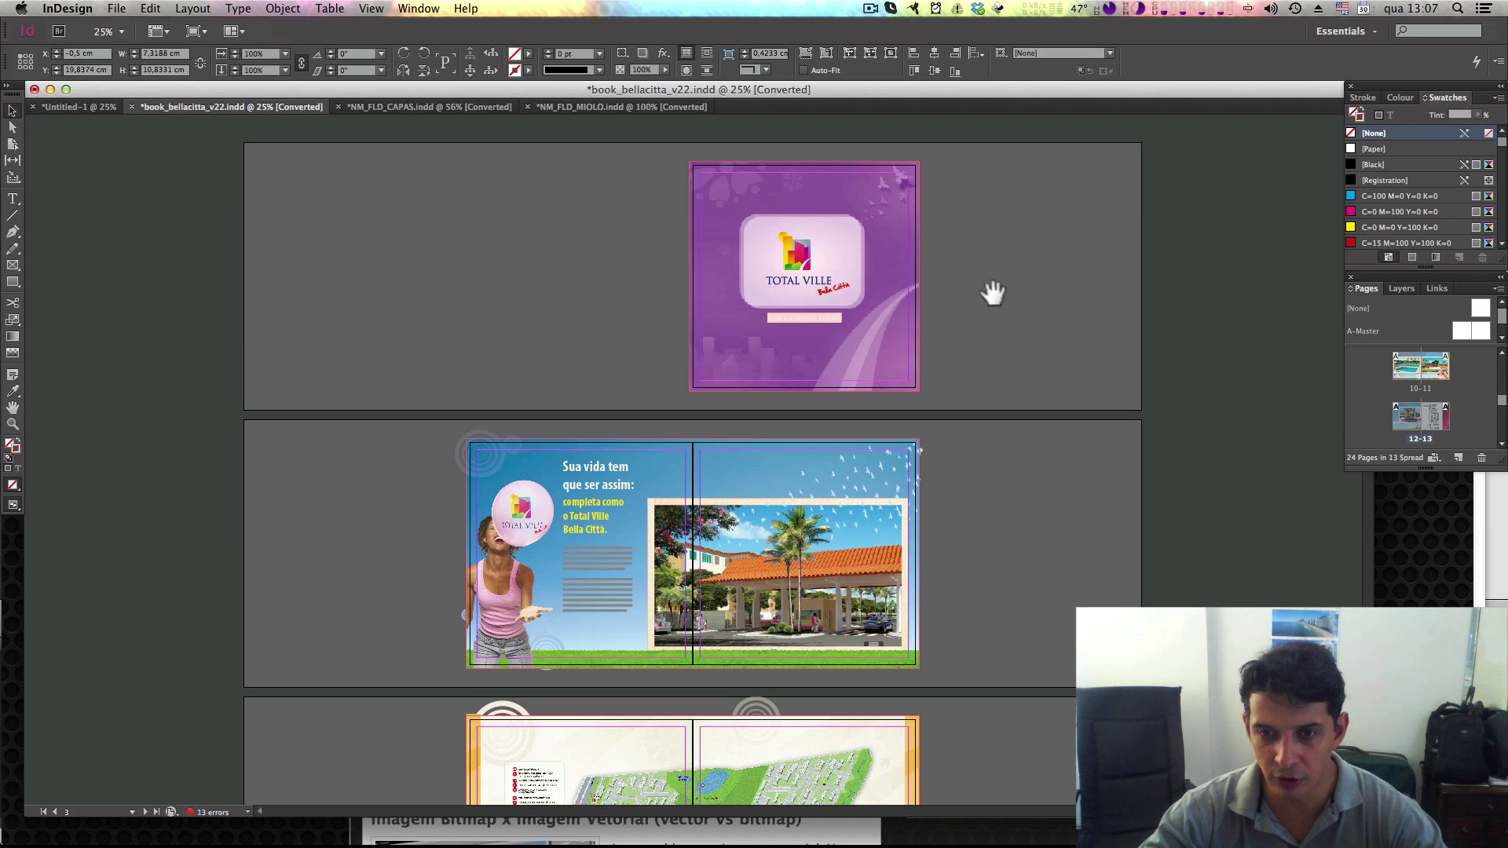
pyautogui.press('super+equal')
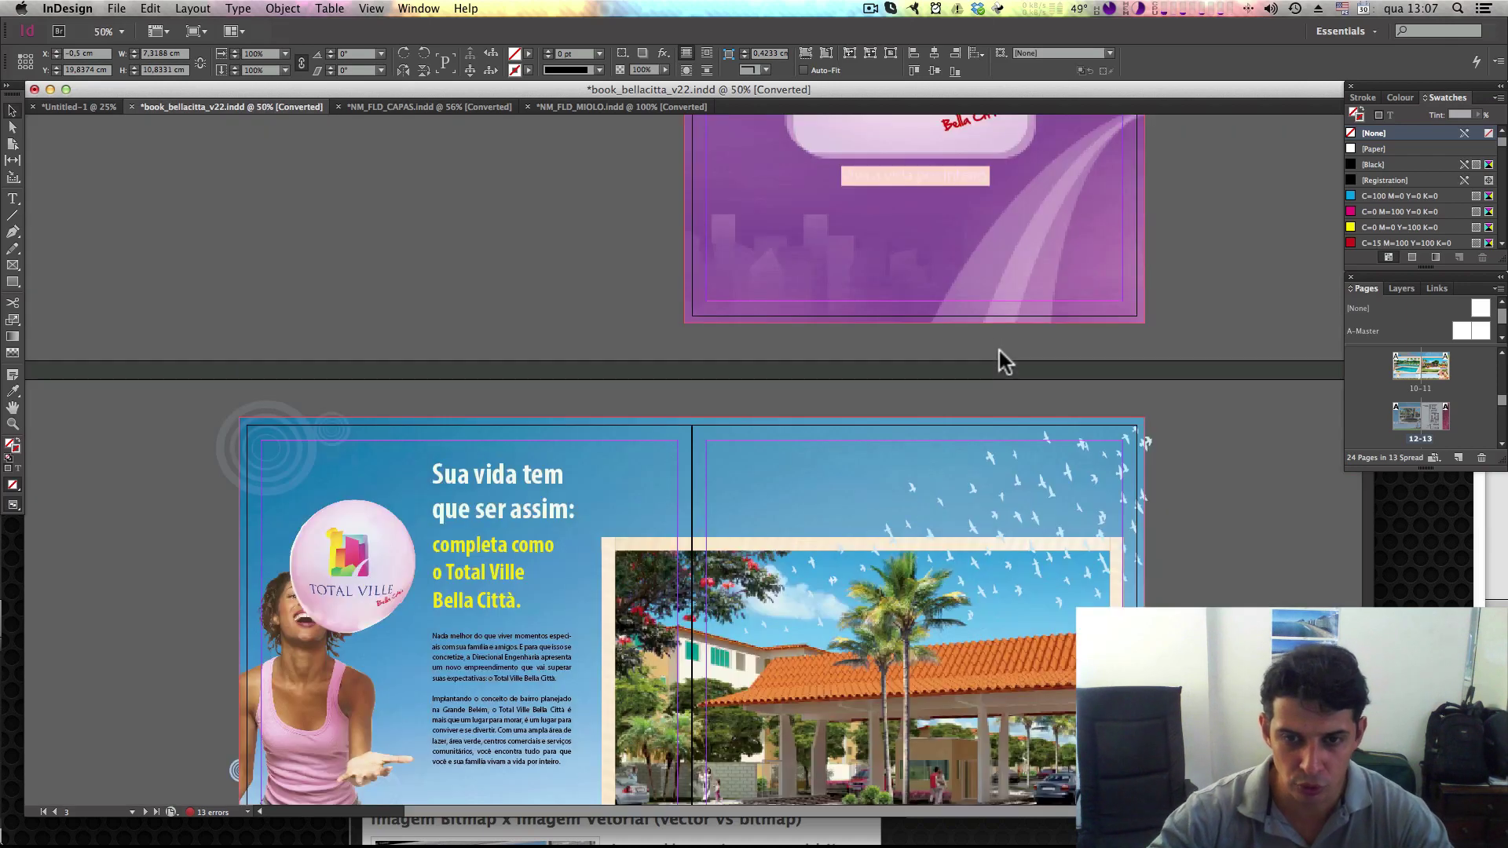
pyautogui.moveTo(1044, 296); pyautogui.dragTo(1017, 474)
pyautogui.scroll(3, 1018, 473)
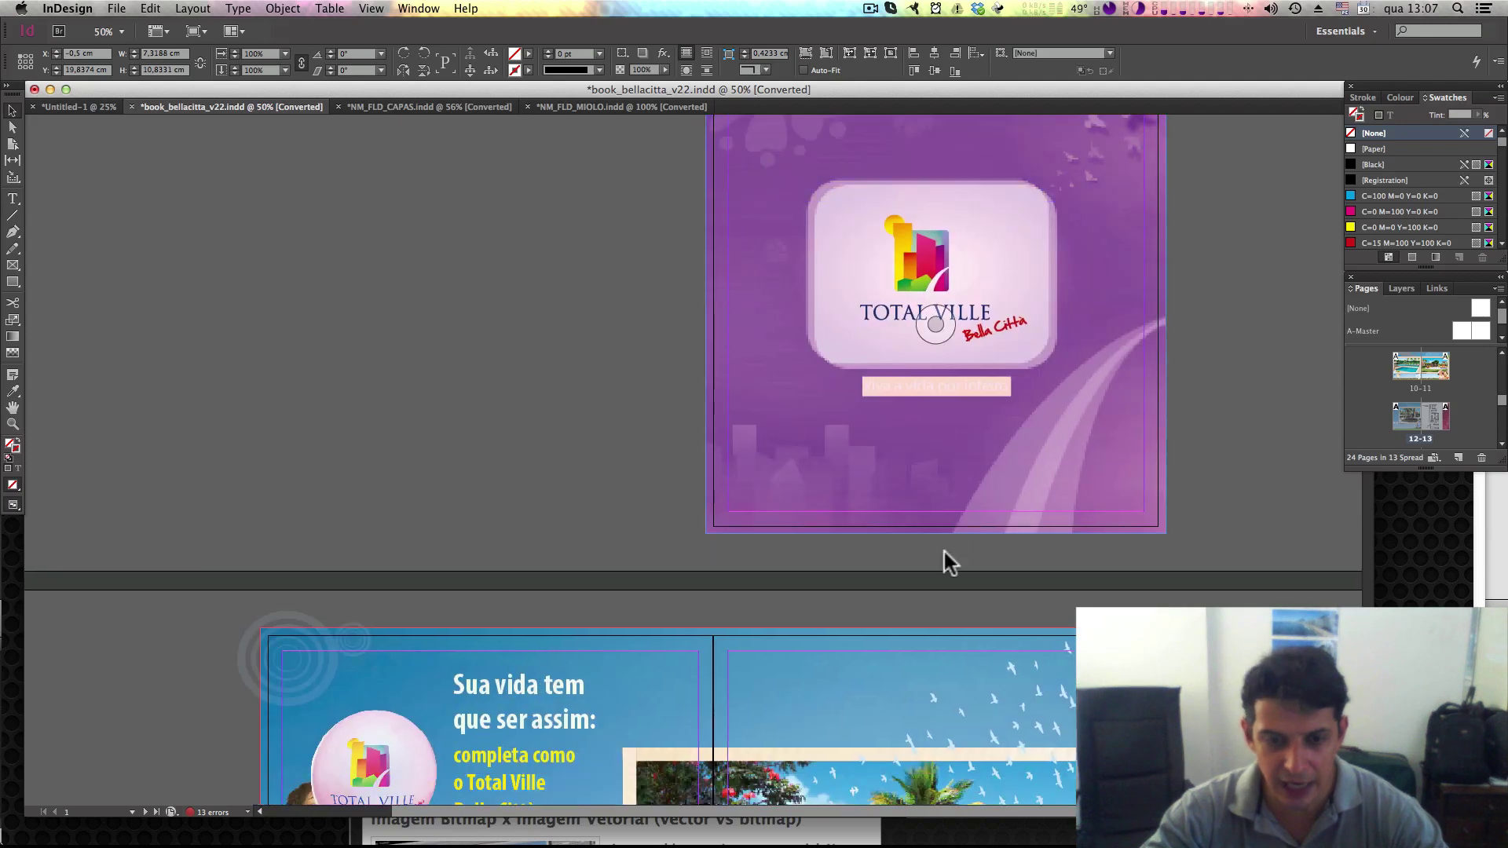
pyautogui.scroll(-9, 953, 370)
pyautogui.scroll(-6, 984, 423)
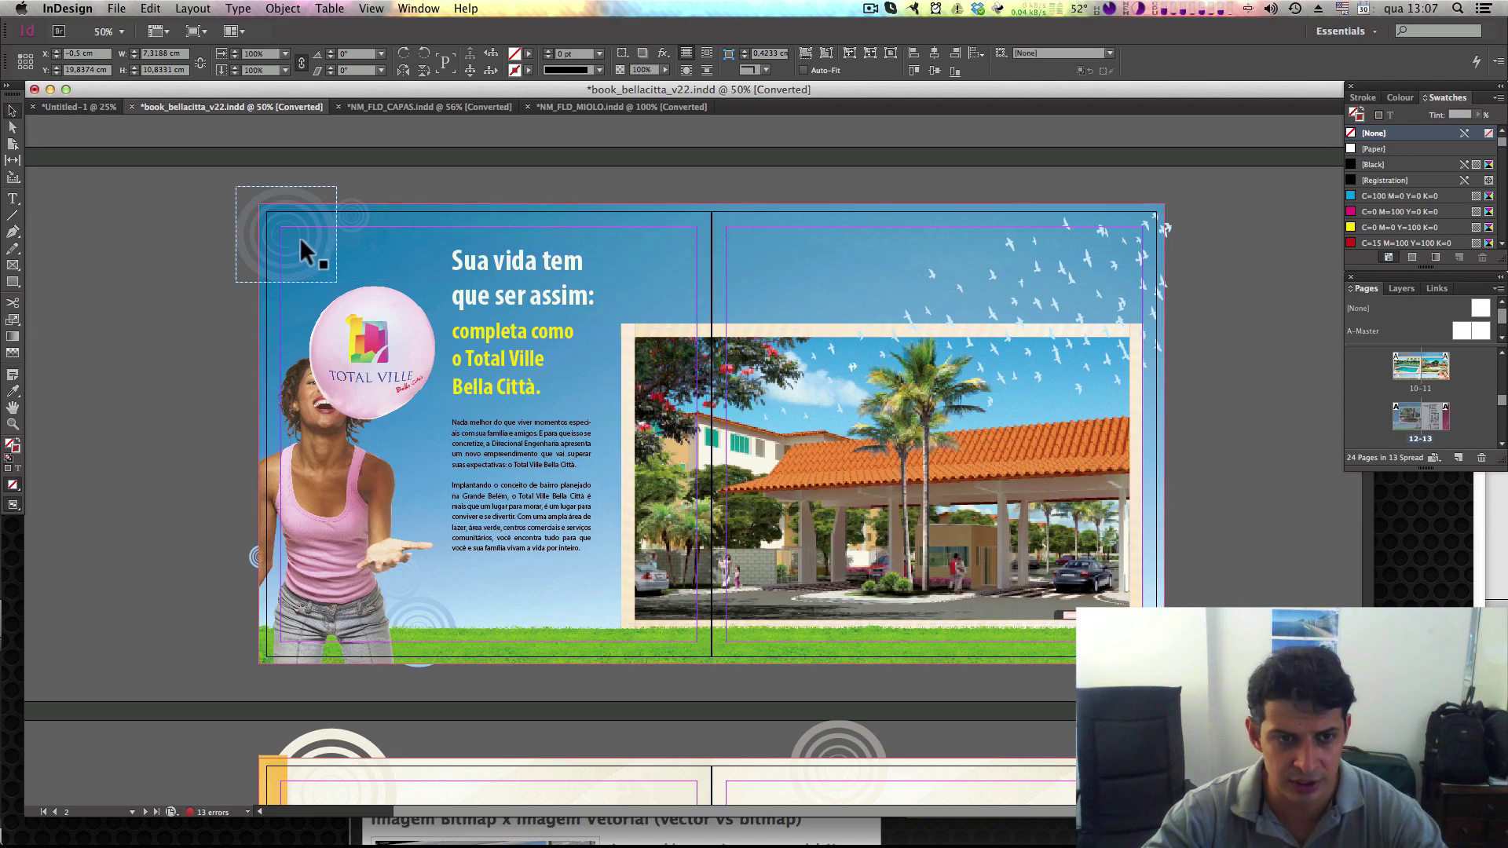
pyautogui.click(1089, 259)
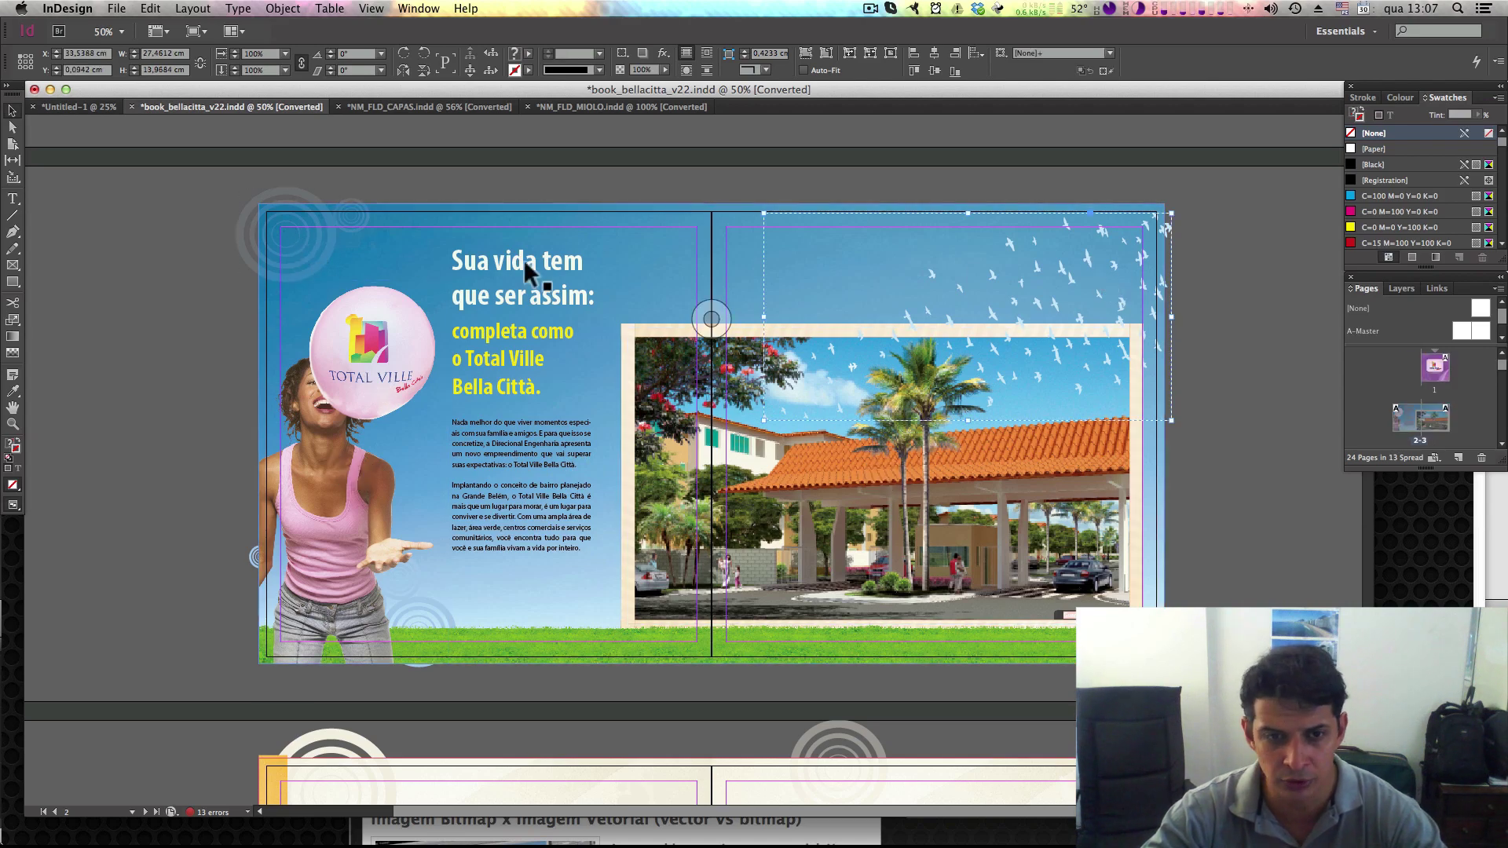
pyautogui.scroll(8, 1119, 487)
pyautogui.scroll(-15, 1125, 529)
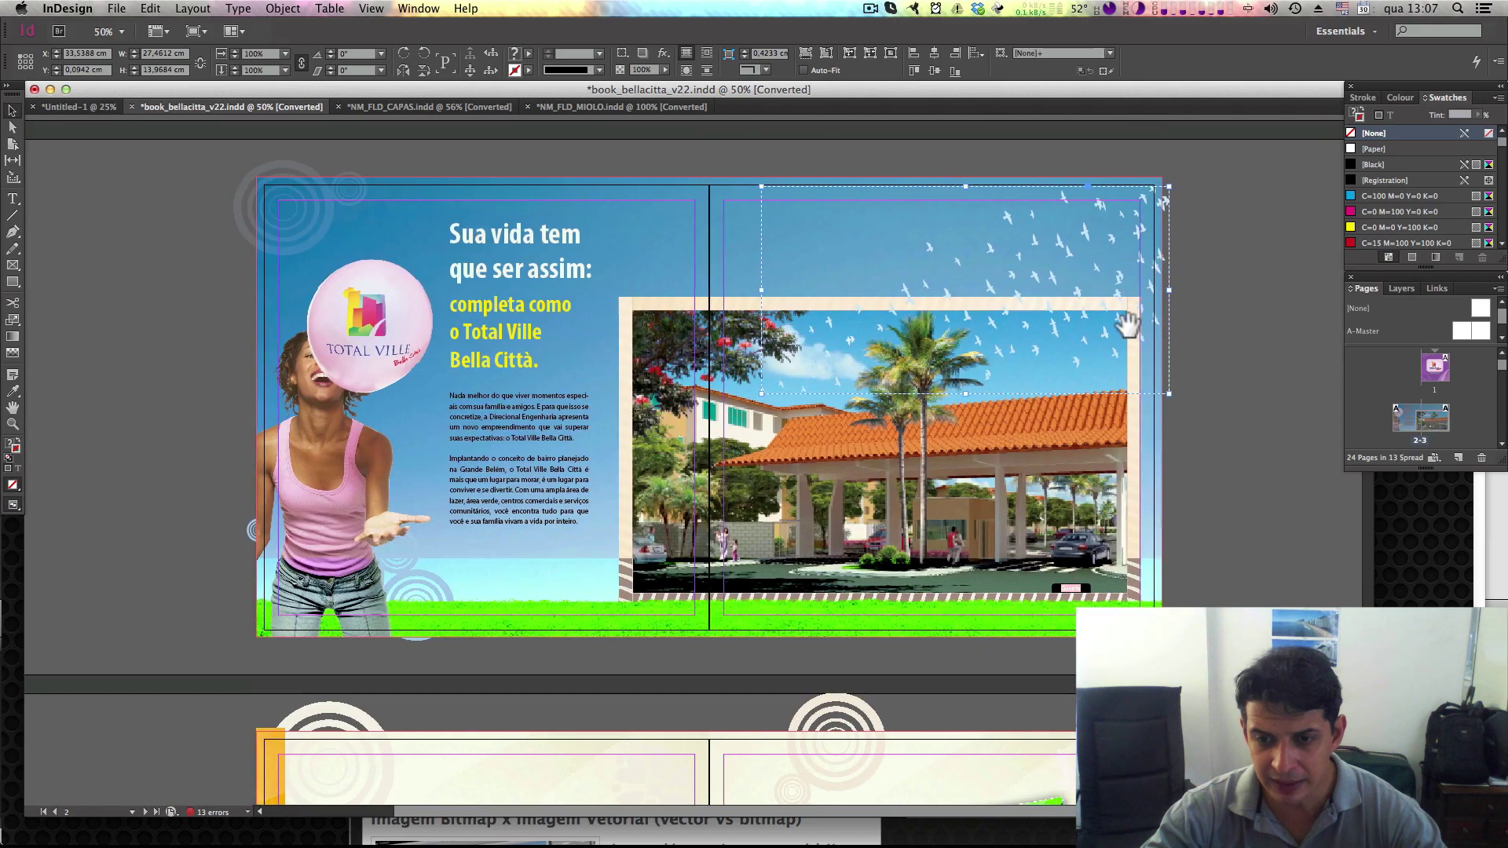
pyautogui.scroll(20, 958, 663)
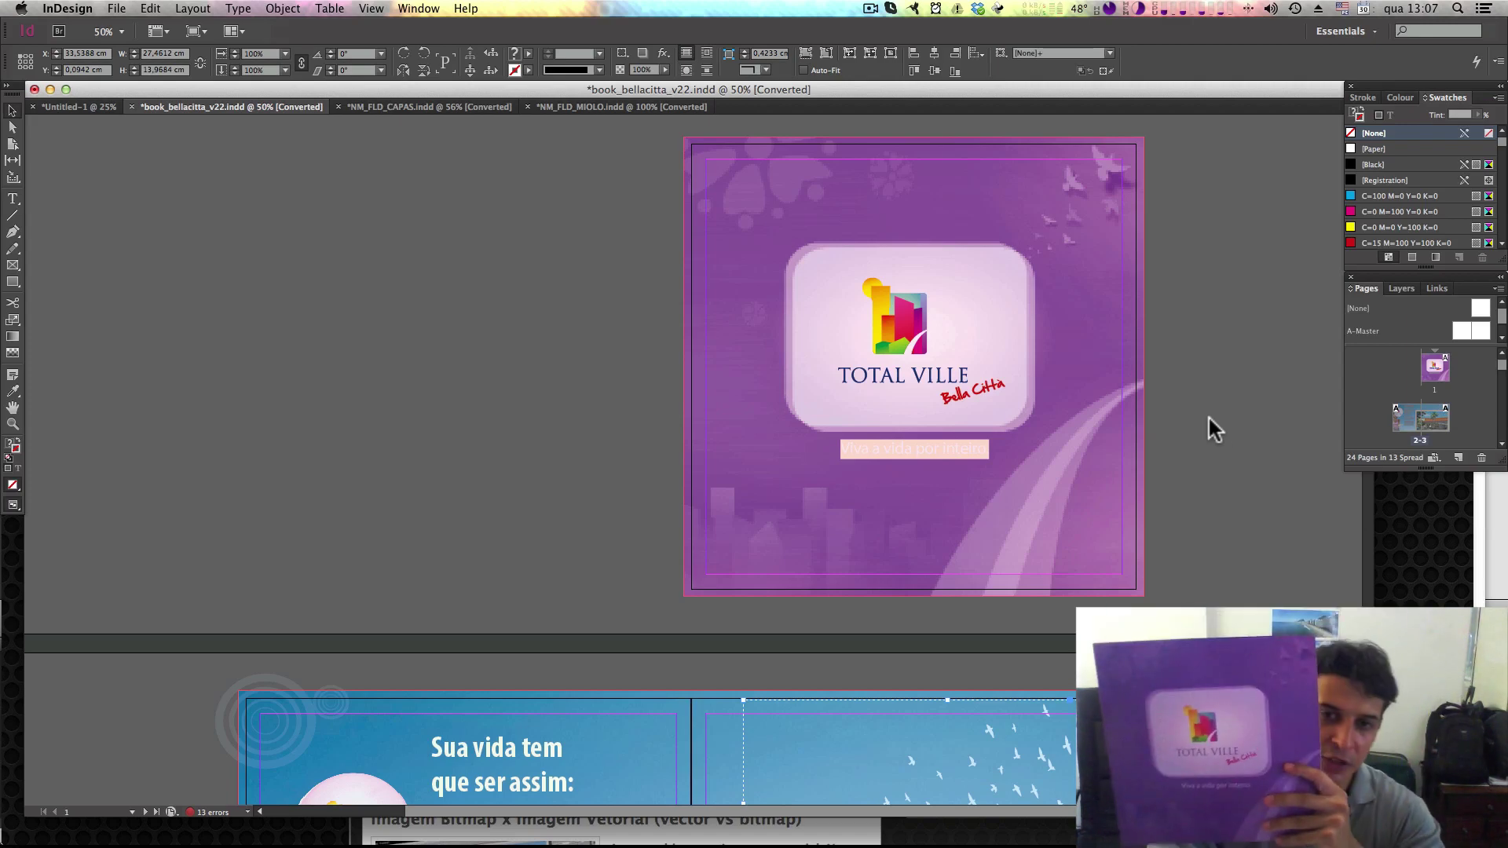
# Step: Go through the booklet from the cover past the site plan spreads to the "Um bairro planejado para você" spread
pyautogui.scroll(-2, 1209, 419)
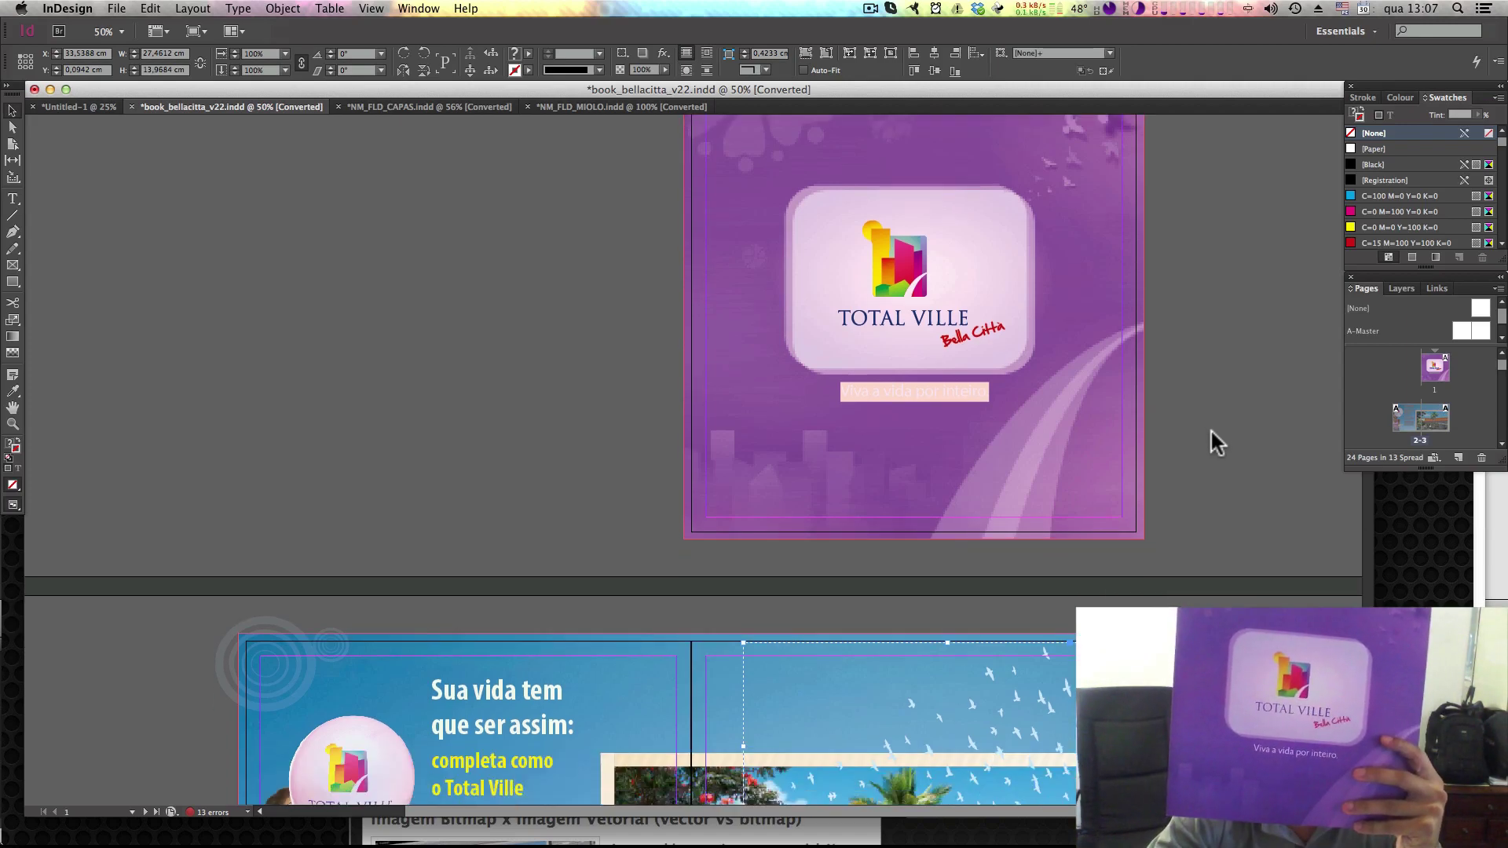
pyautogui.scroll(-8, 1210, 427)
pyautogui.scroll(-2, 1231, 465)
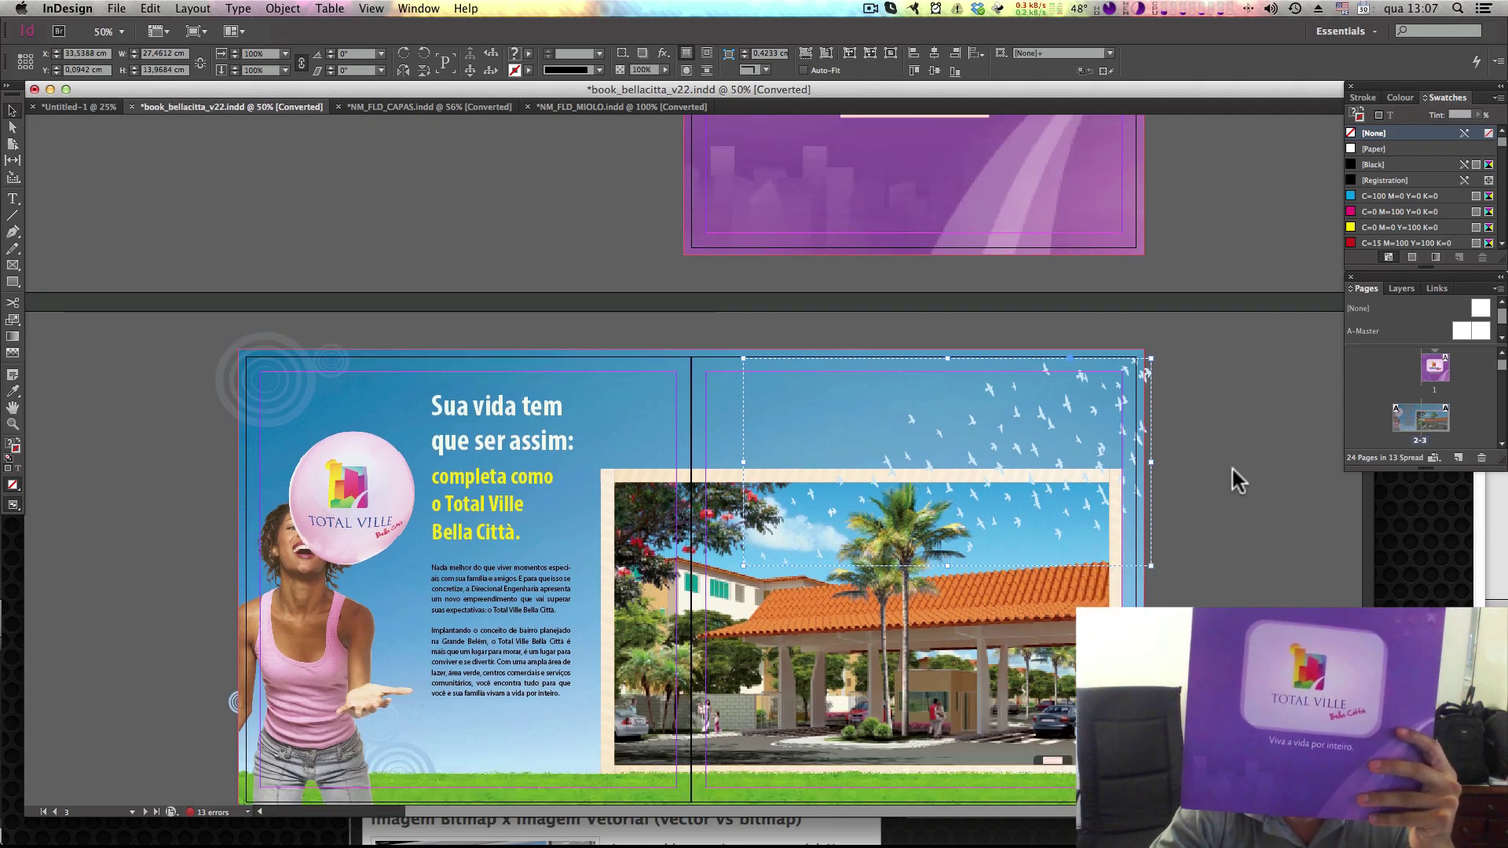
pyautogui.scroll(-2, 1232, 465)
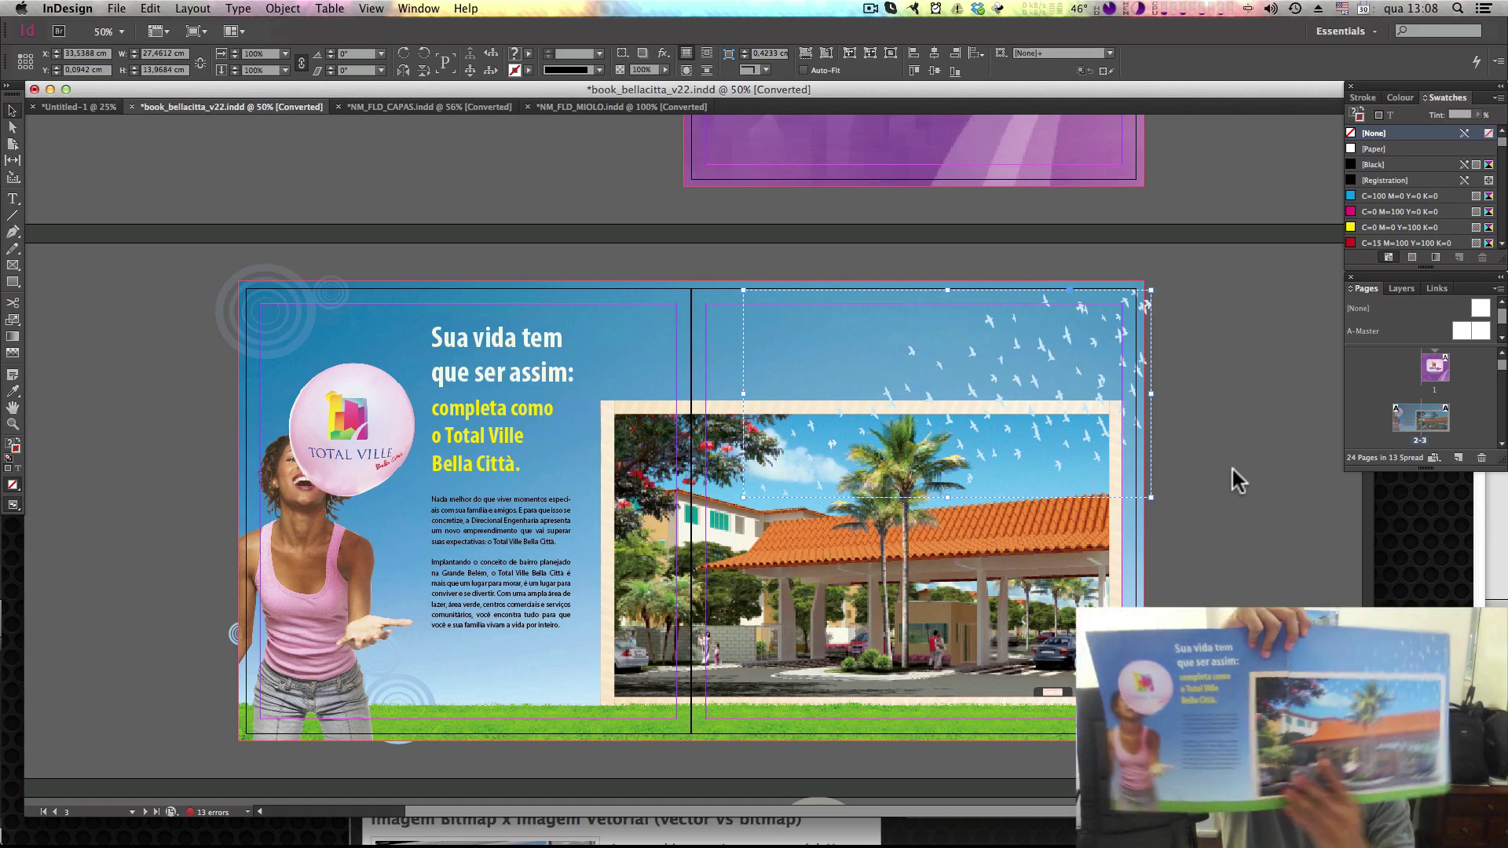
pyautogui.scroll(-15, 1232, 467)
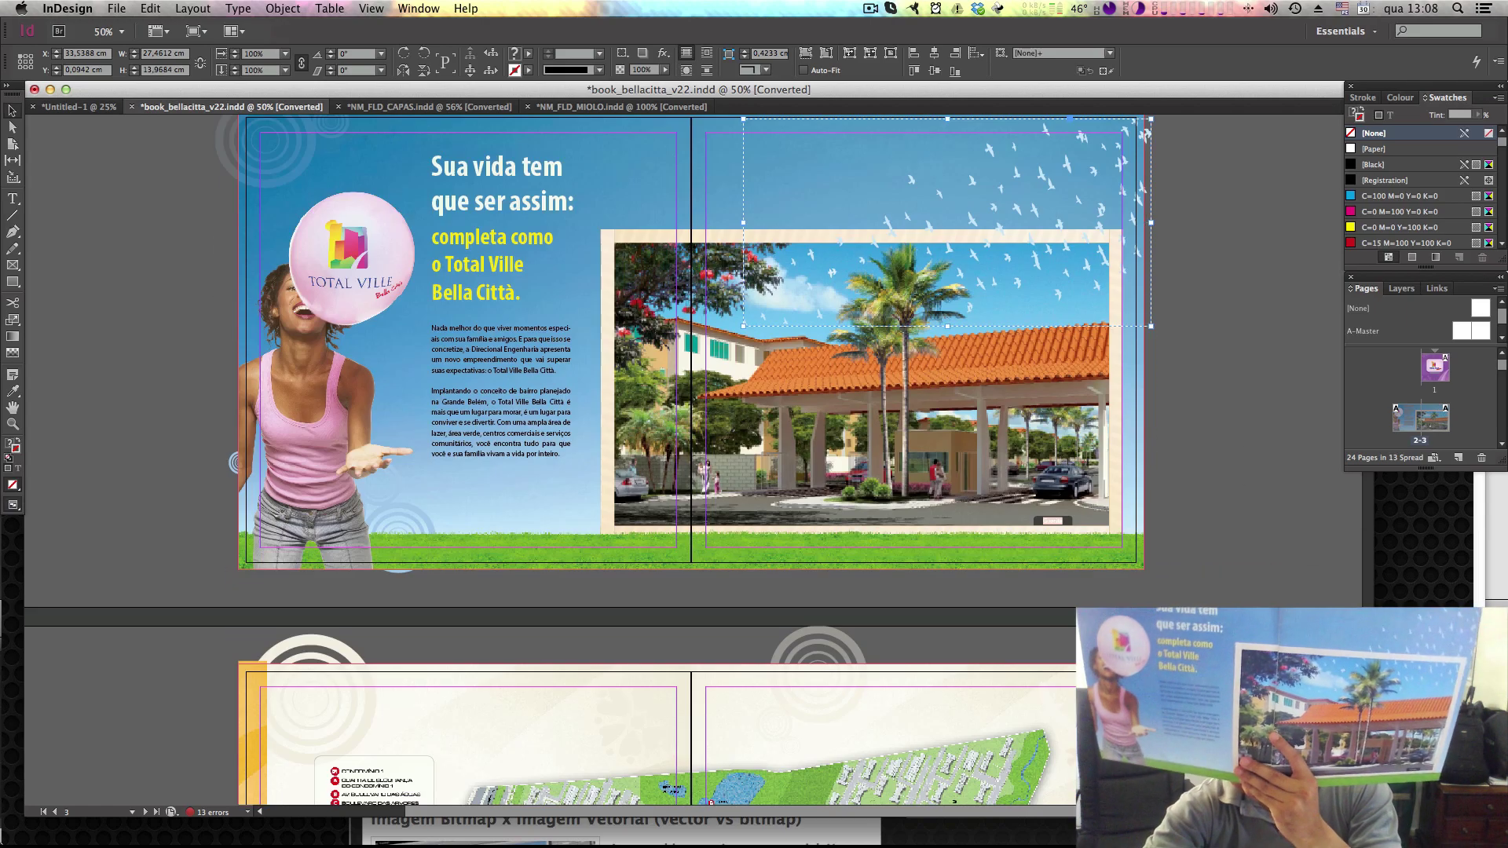
pyautogui.scroll(-5, 683, 459)
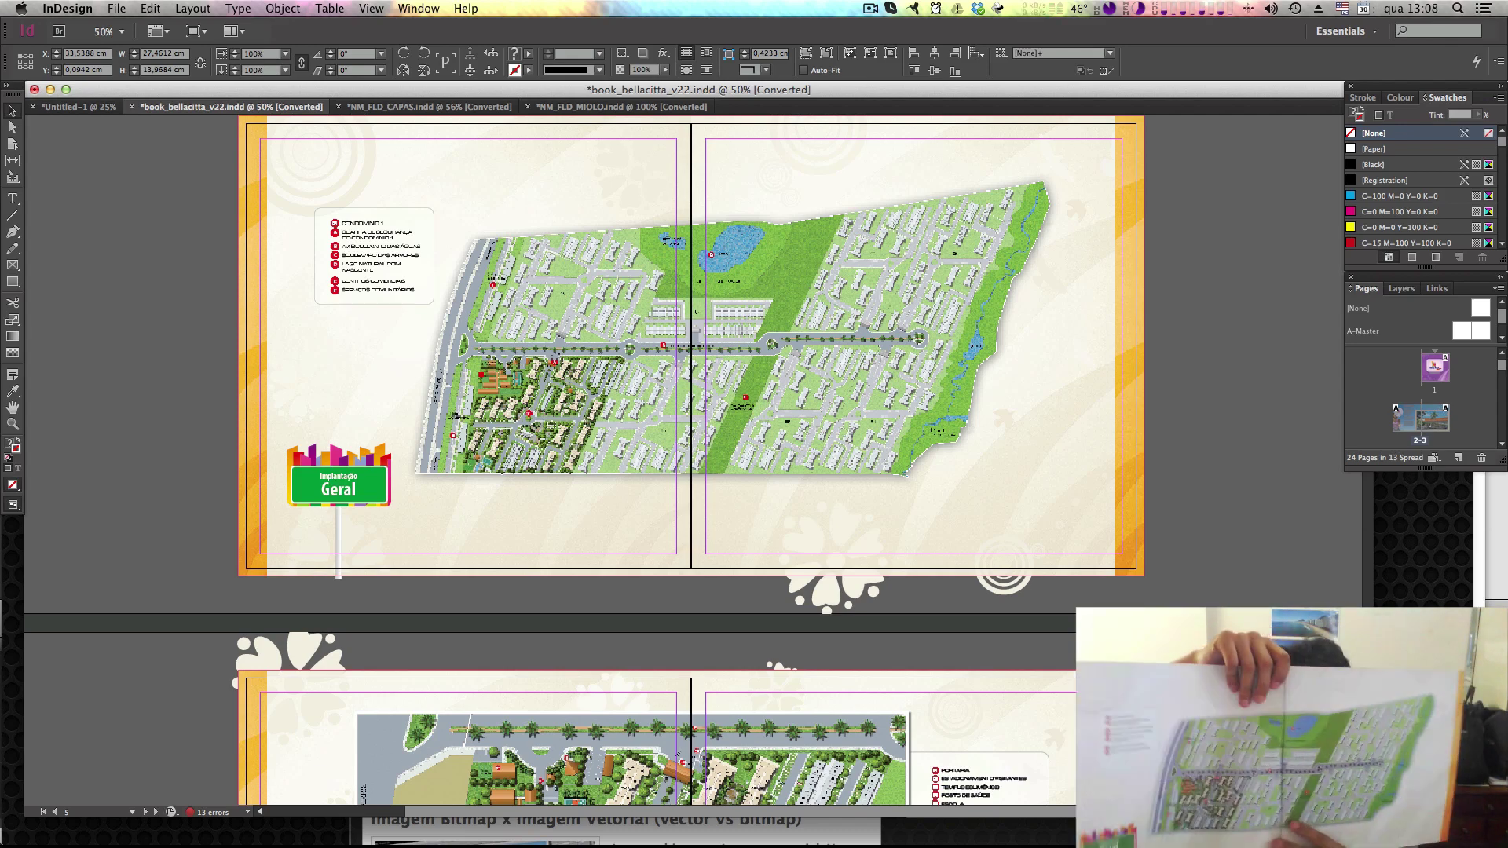
pyautogui.scroll(-15, 683, 459)
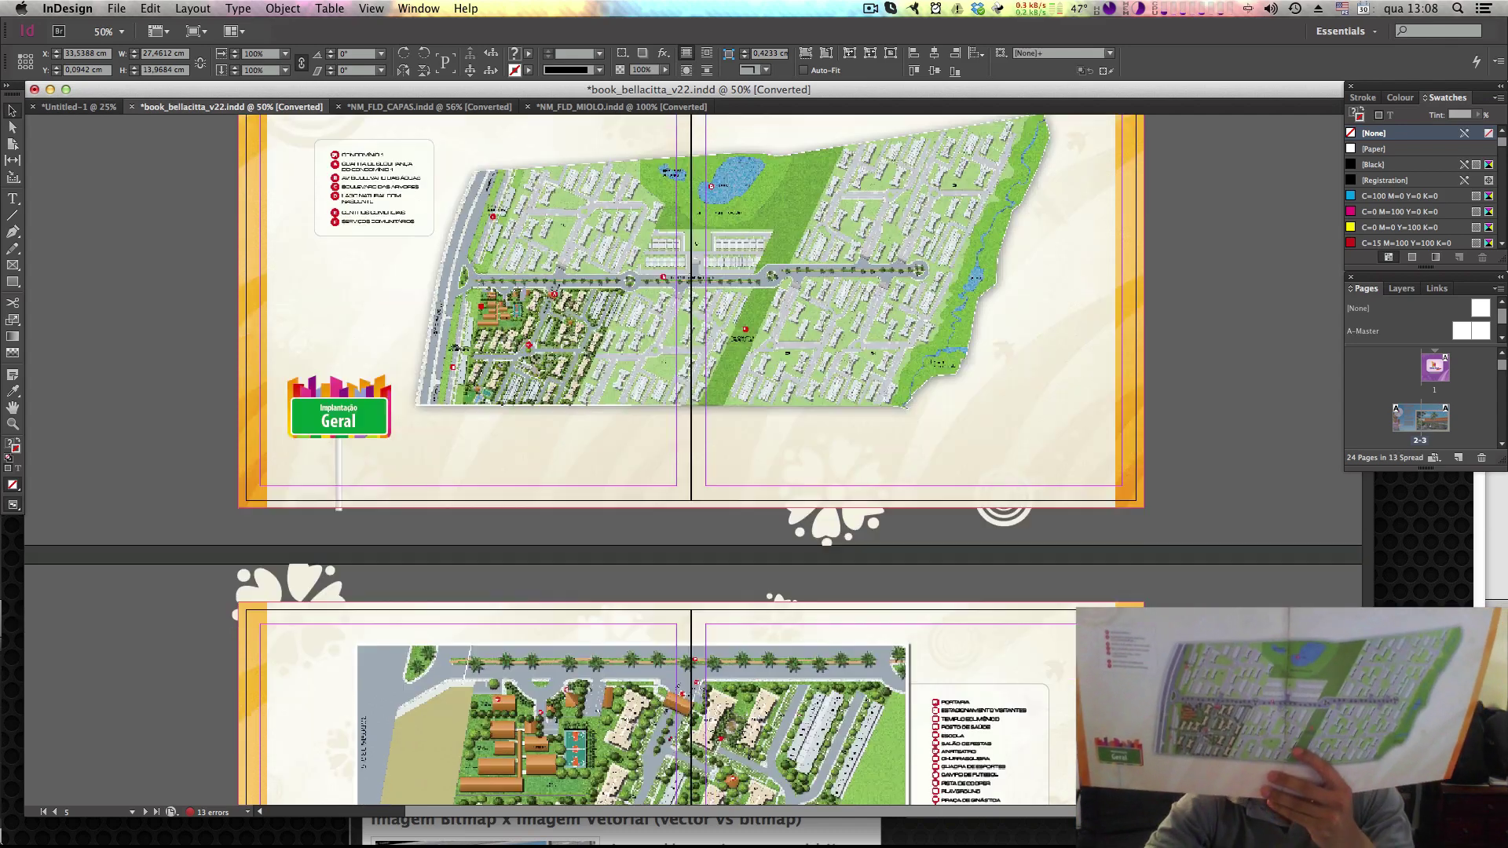
pyautogui.scroll(-8, 684, 460)
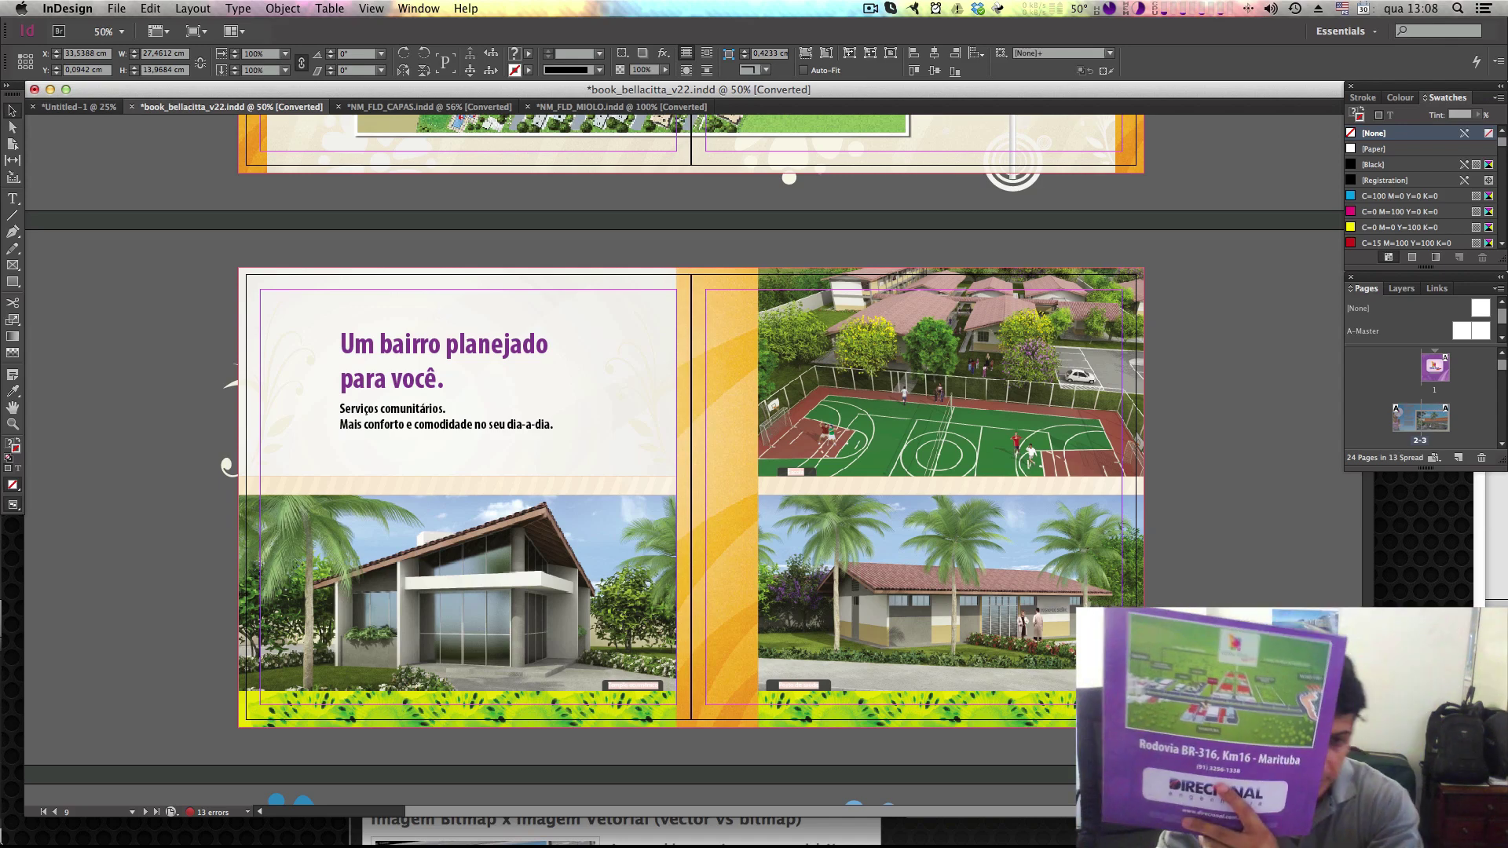
# Step: Look over all the booklet's spreads at once, from the front cover to the back cover
pyautogui.press('super+minus')
pyautogui.press('super+minus')
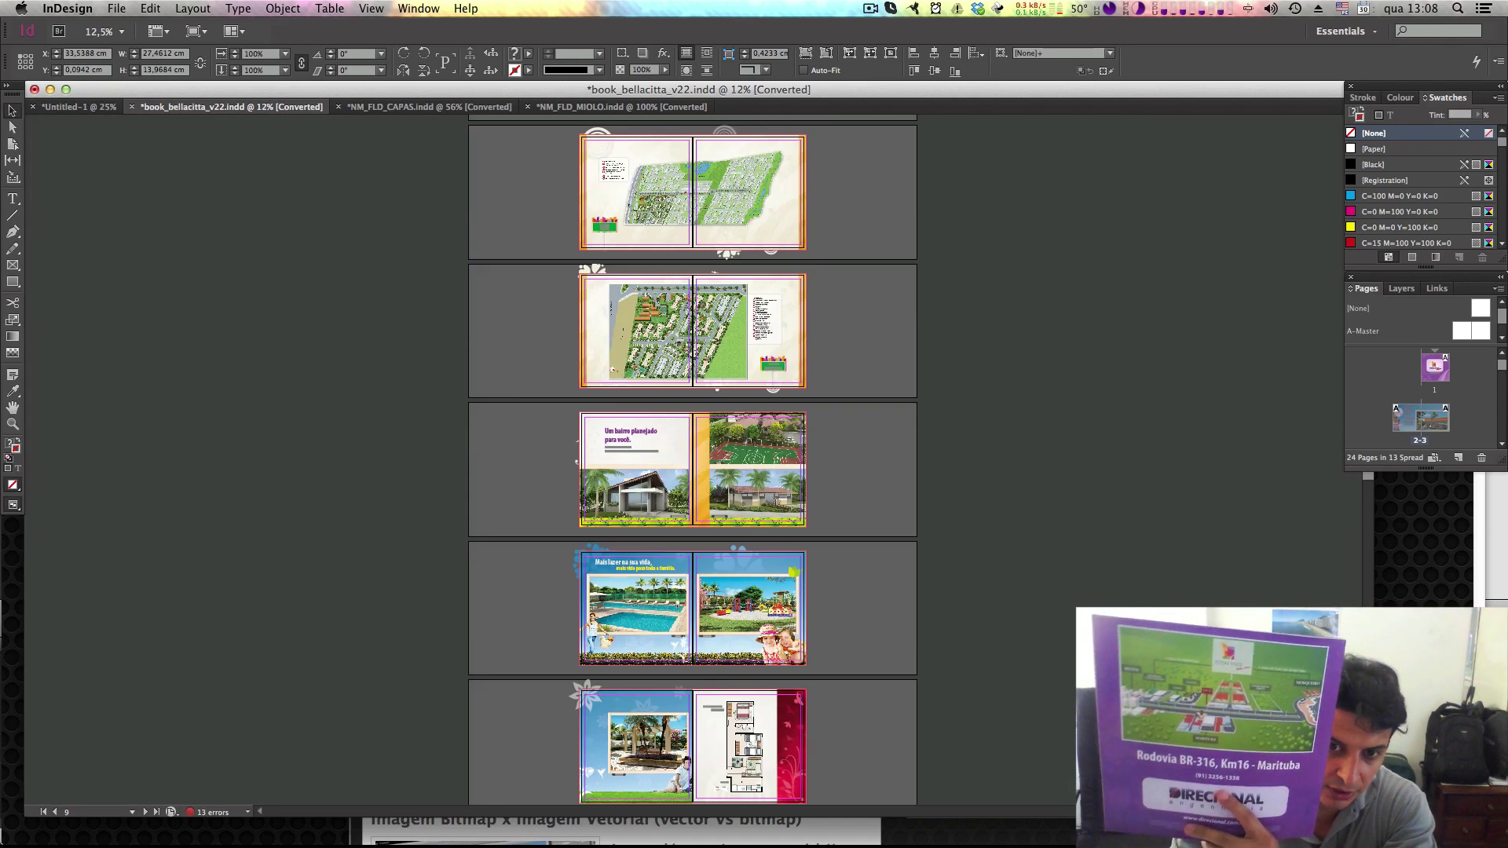
pyautogui.press('super+minus')
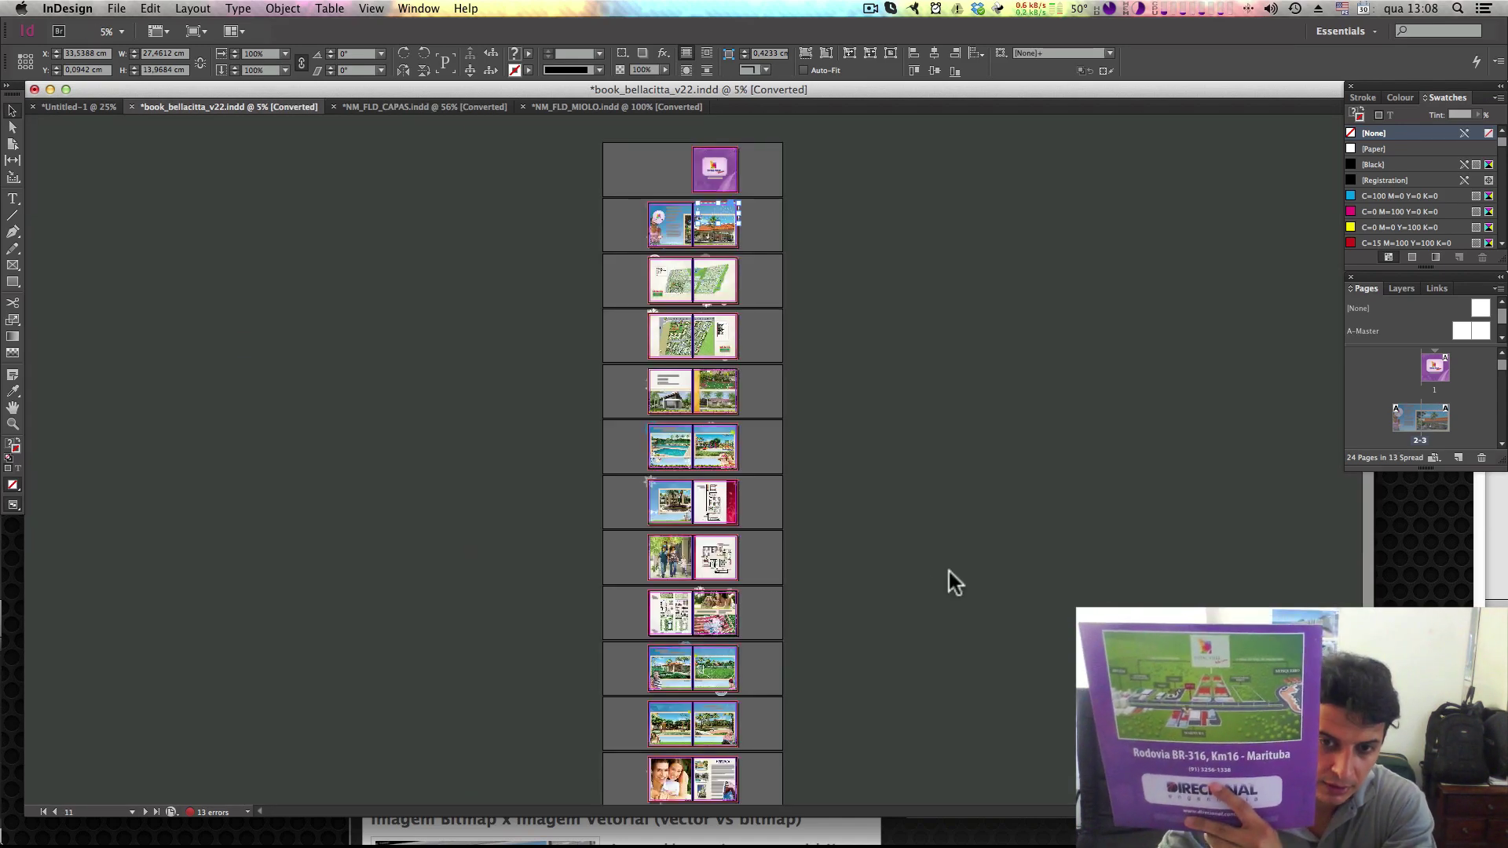
pyautogui.scroll(-3, 903, 569)
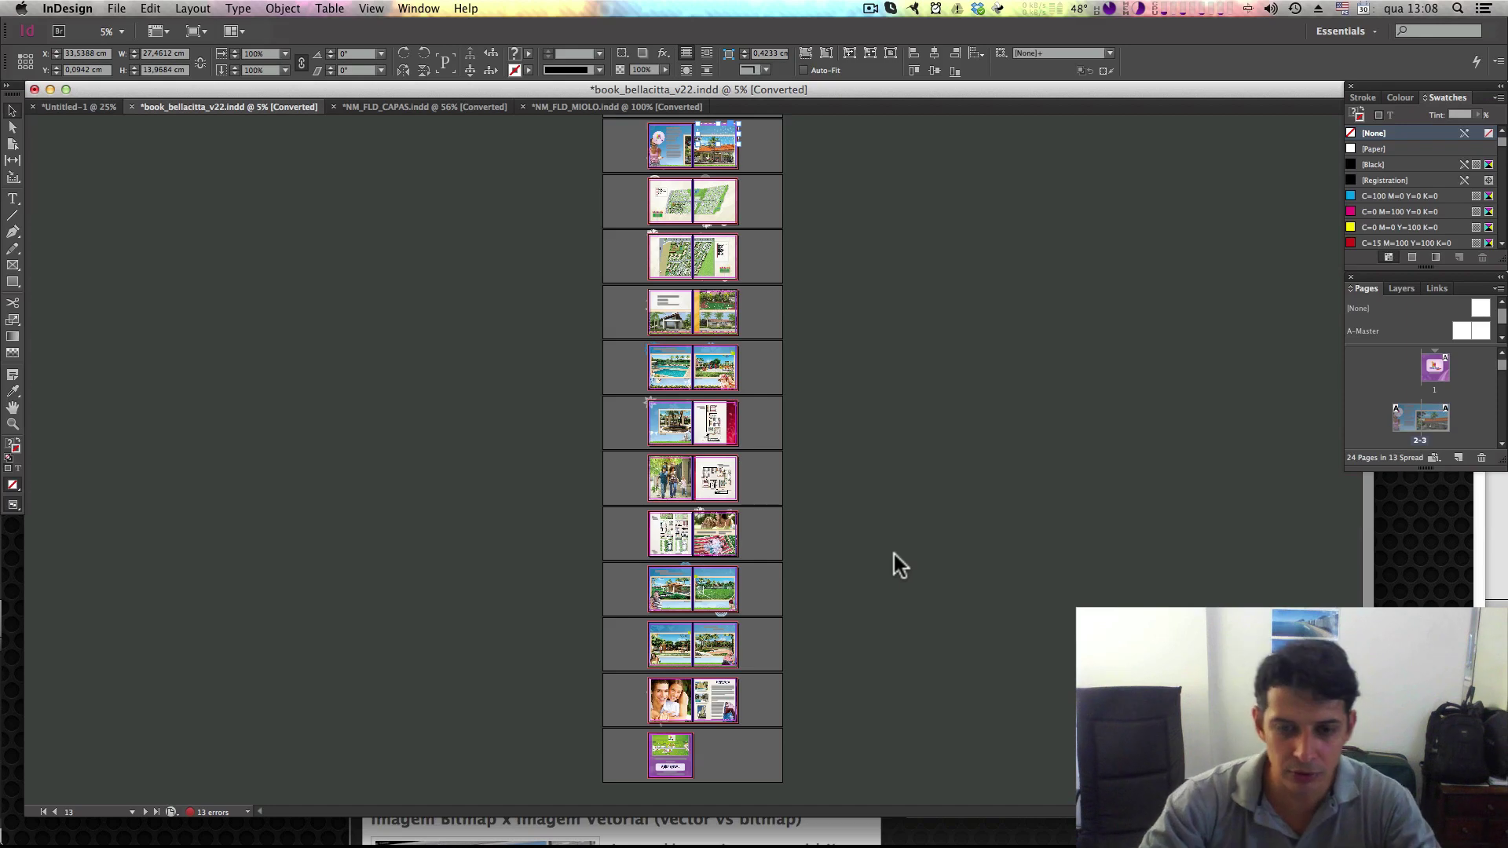
pyautogui.scroll(3, 894, 555)
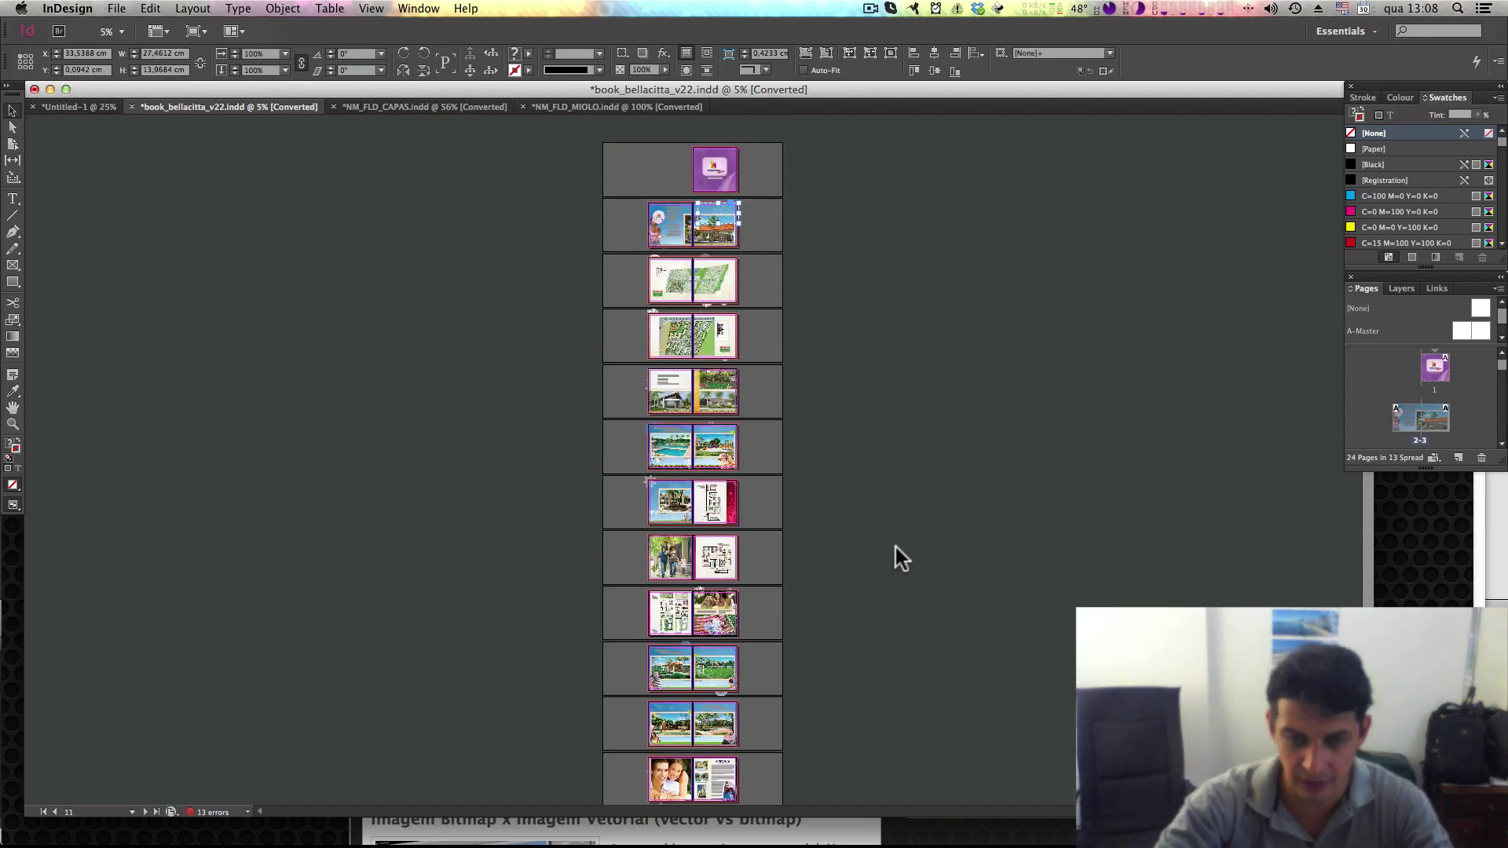
# Step: Return to the Selection tool and deselect the bird artwork on the opening spread
pyautogui.press('super+equal')
pyautogui.press('p')
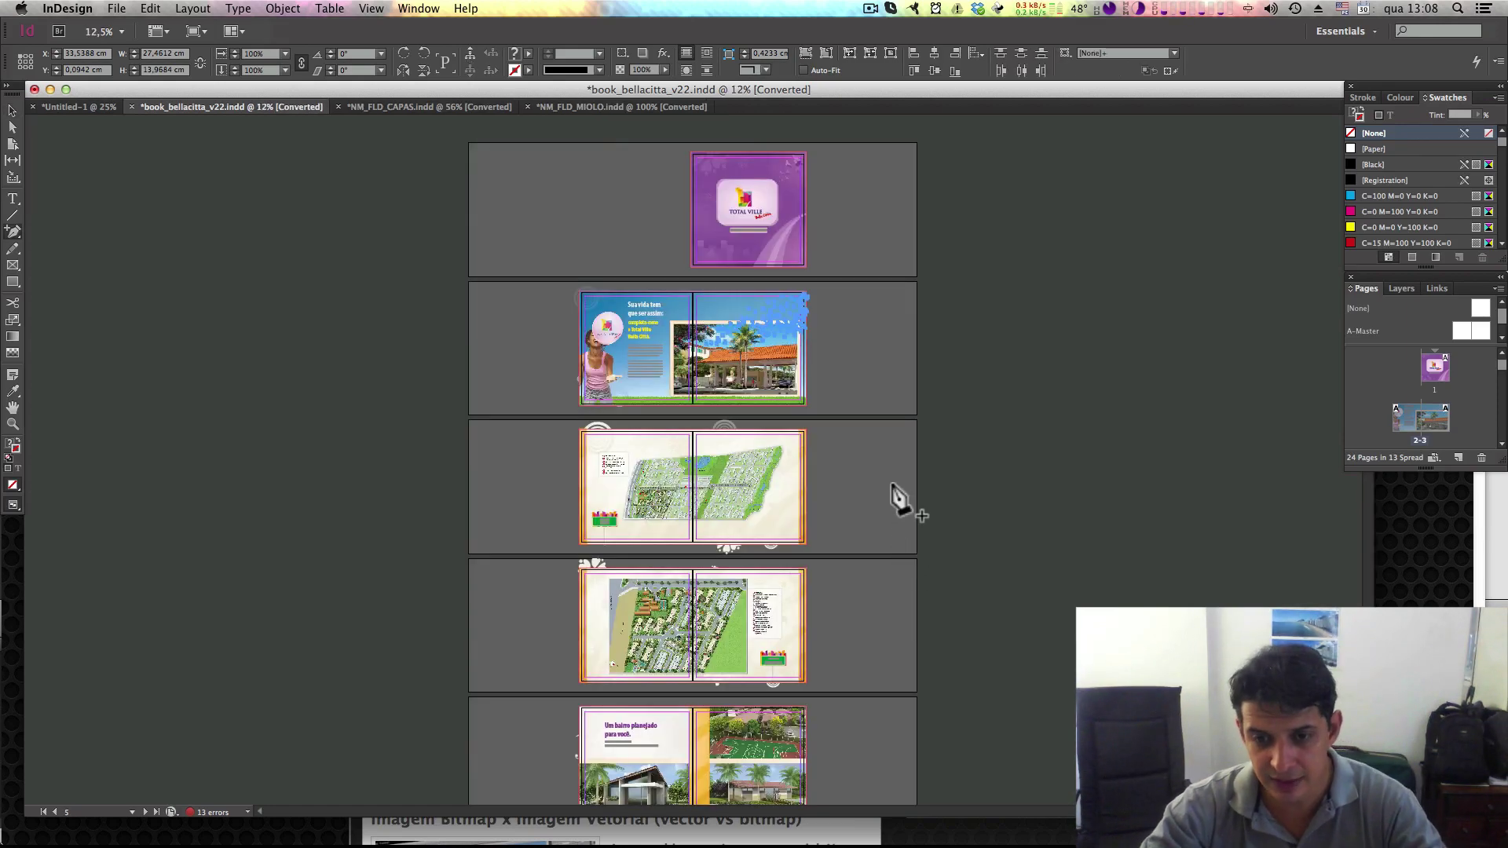
pyautogui.click(13, 111)
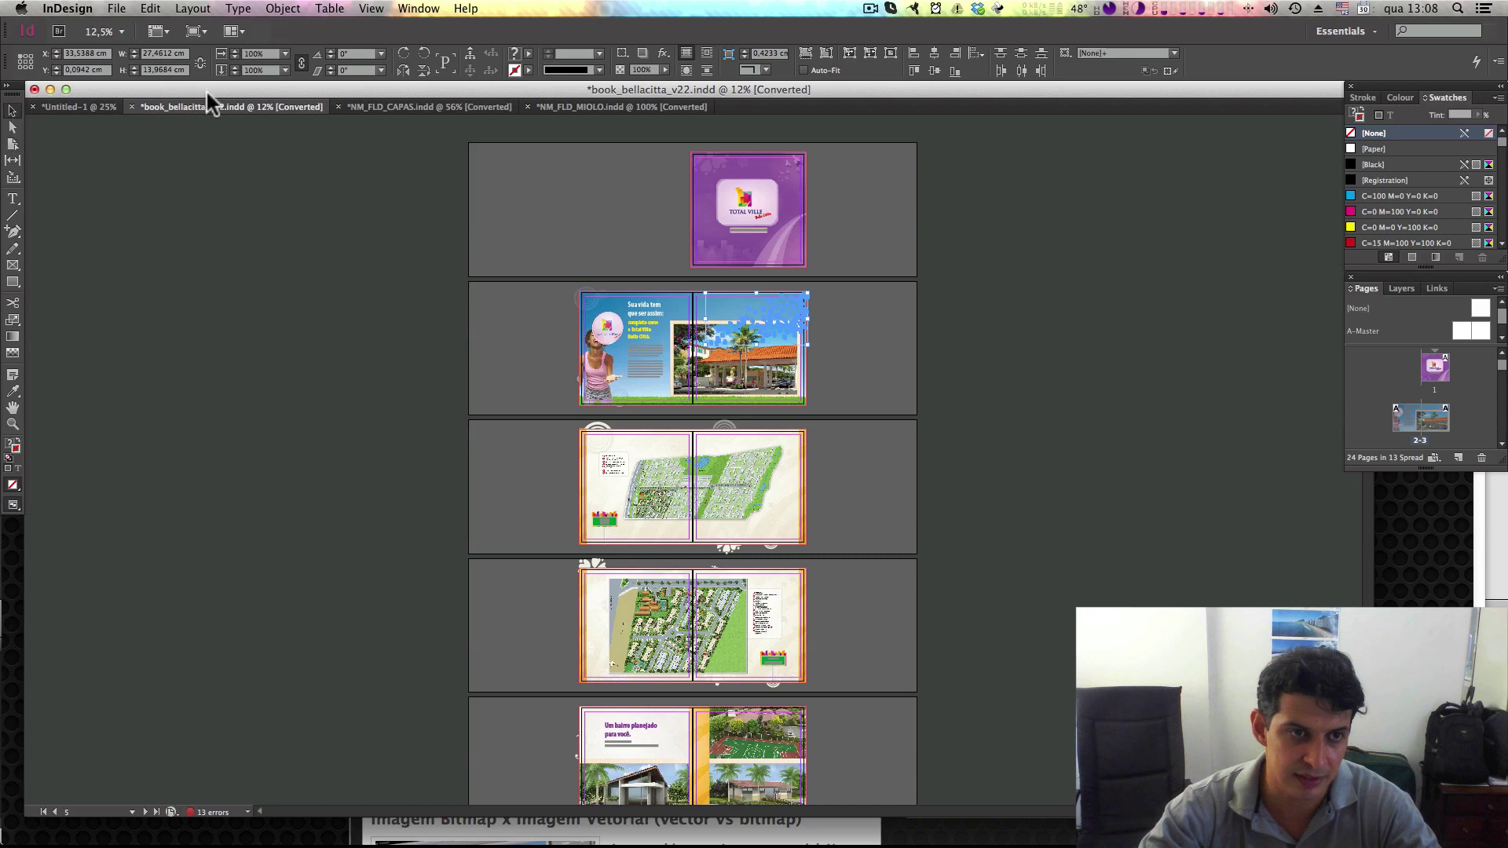
pyautogui.click(266, 186)
pyautogui.moveTo(309, 89); pyautogui.dragTo(333, 88)
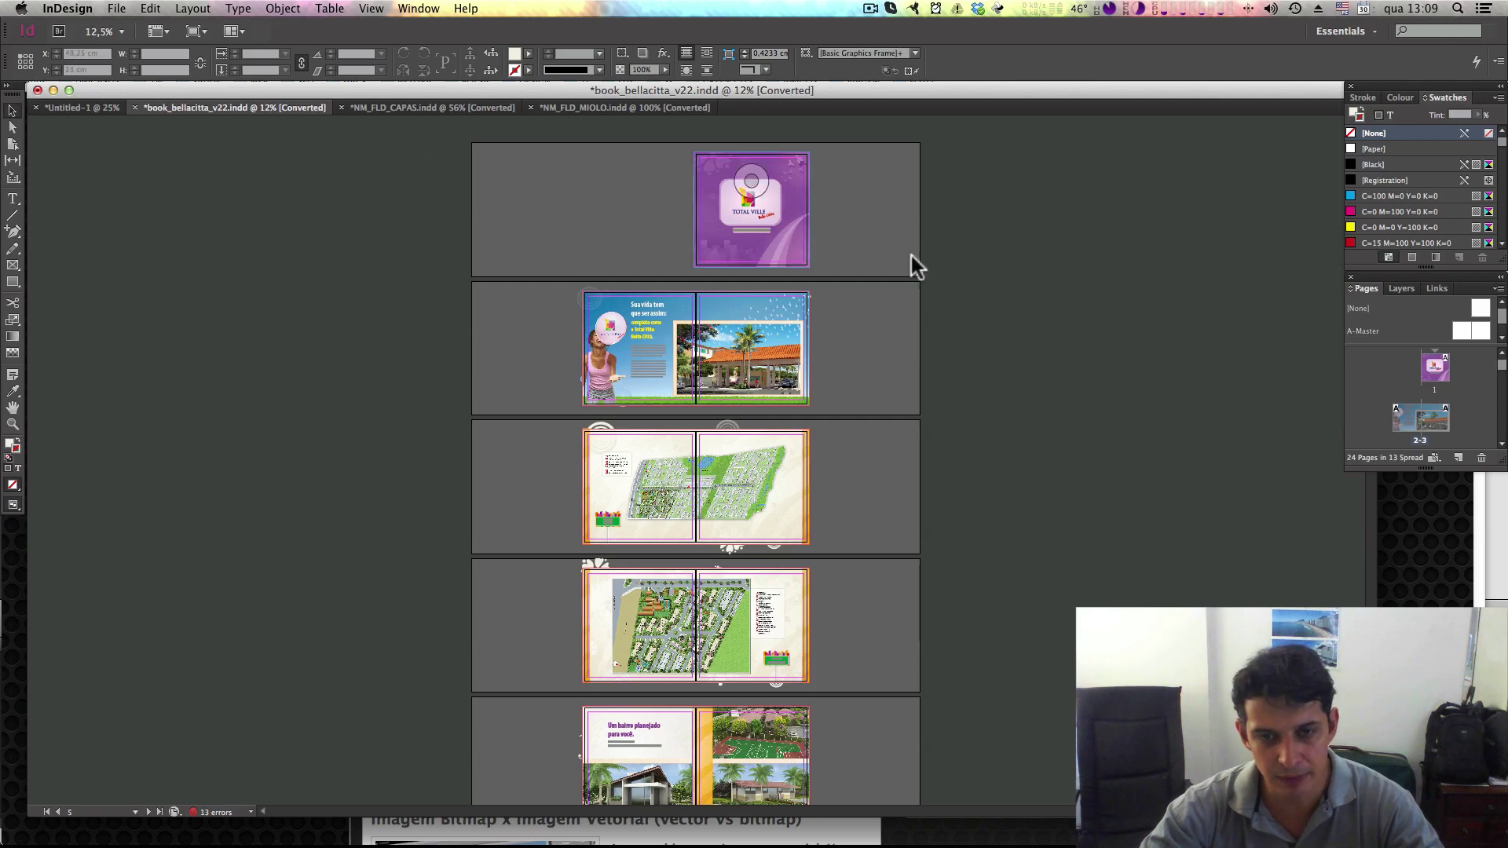
# Step: Examine the booklet's front cover up close at 50% magnification
pyautogui.press('super+equal')
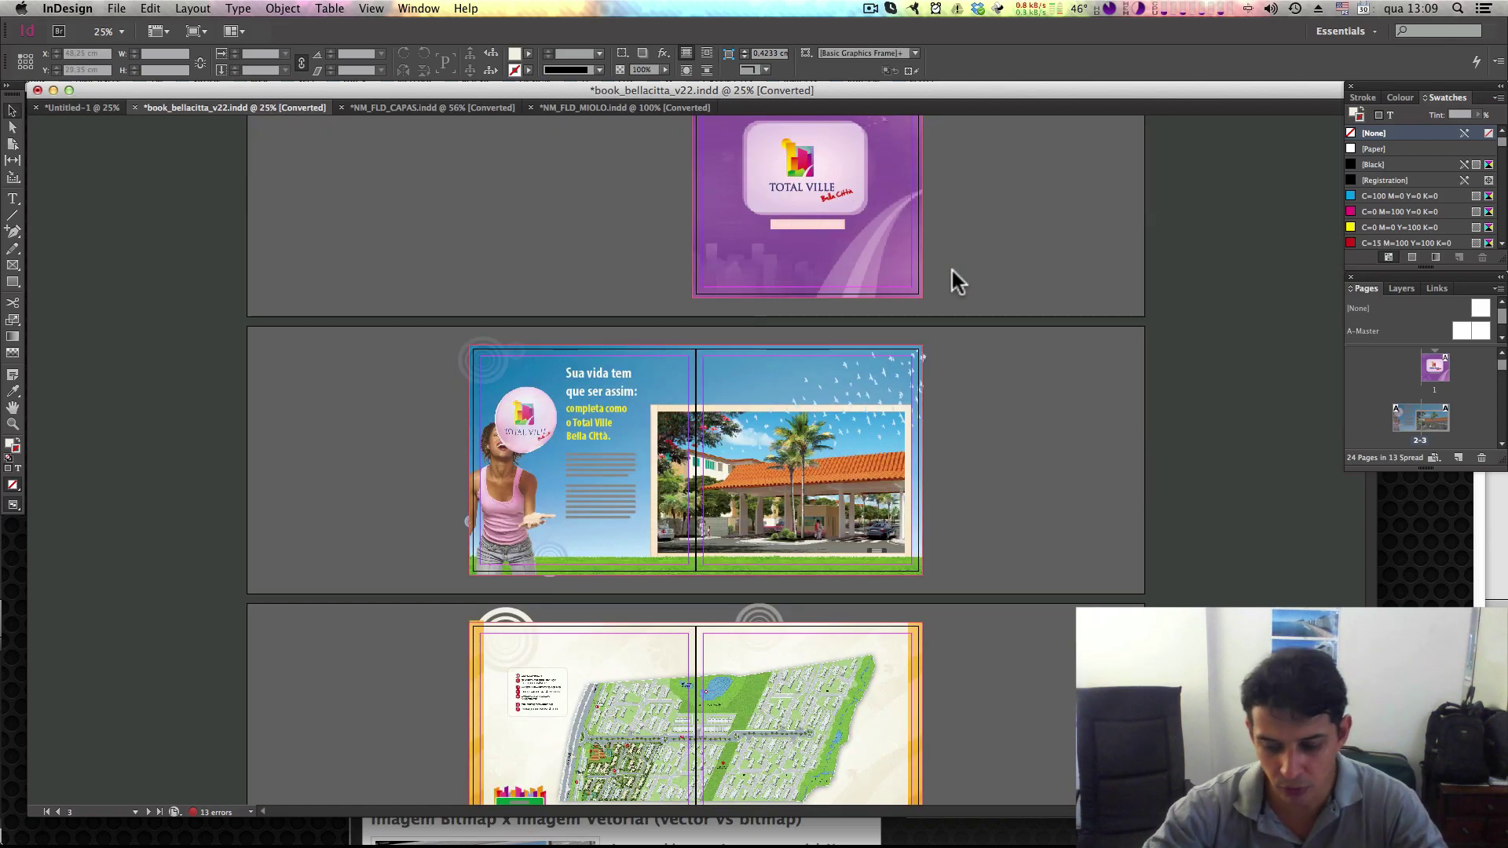
pyautogui.press('super+equal')
pyautogui.moveTo(953, 243); pyautogui.dragTo(976, 477)
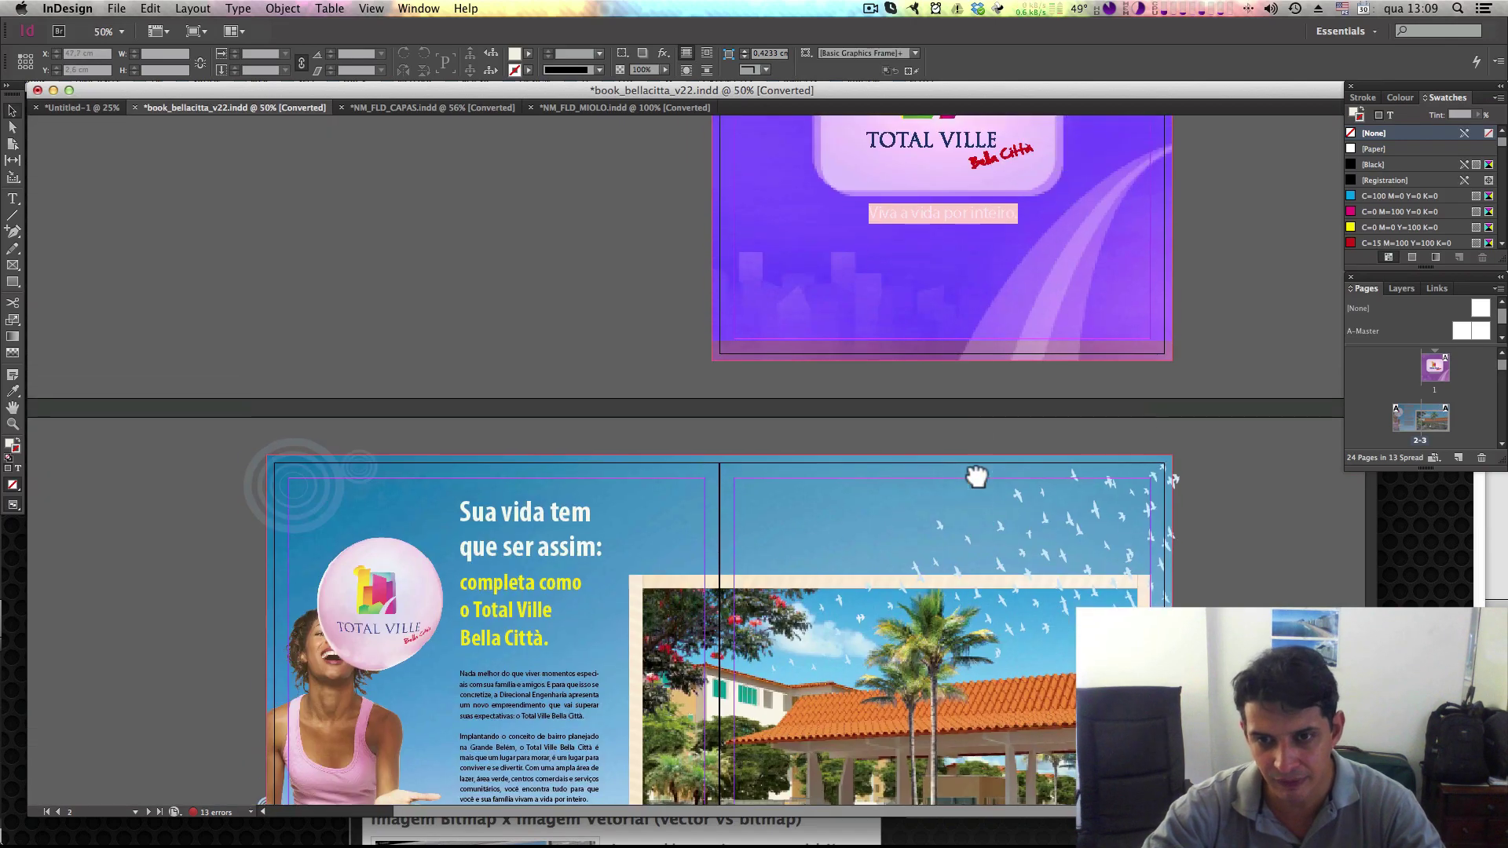
pyautogui.scroll(6, 976, 476)
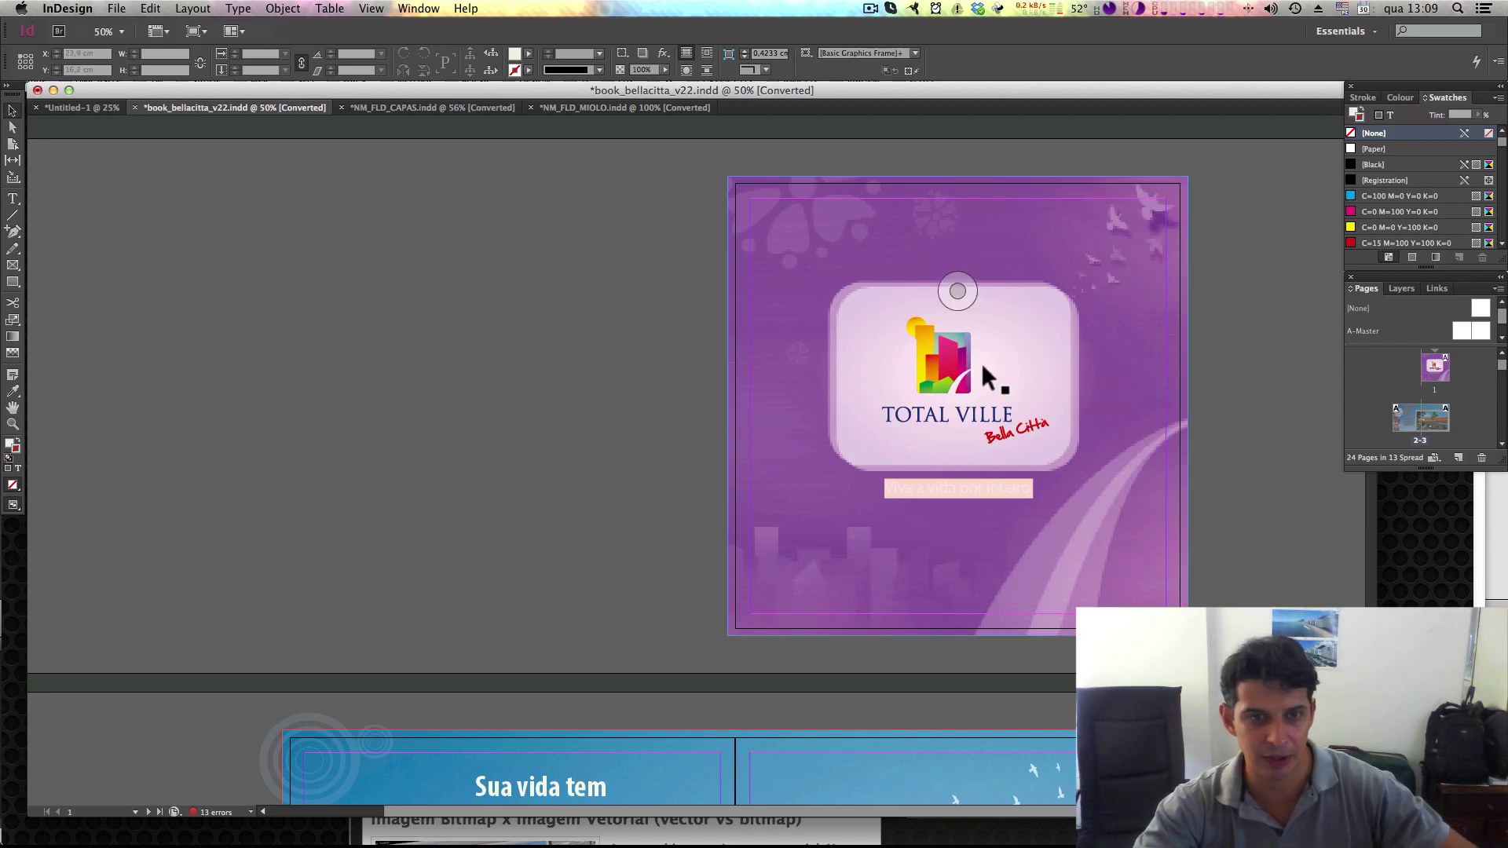
# Step: Bring up the NM_FLD_CAPAS.indd document and examine its front cover, inside spread and back cover
pyautogui.click(440, 109)
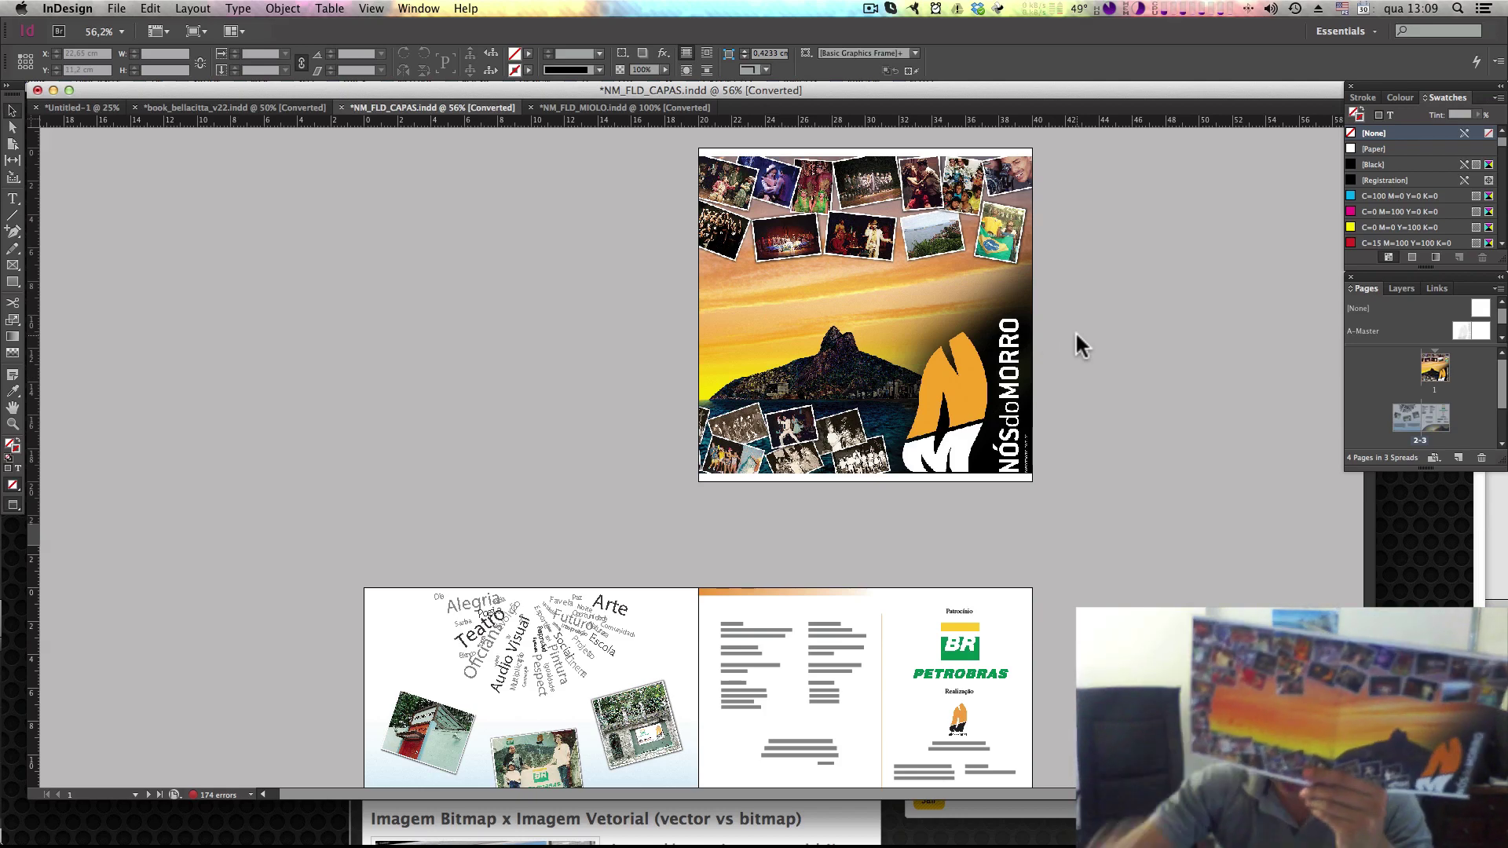
pyautogui.scroll(-4, 1114, 401)
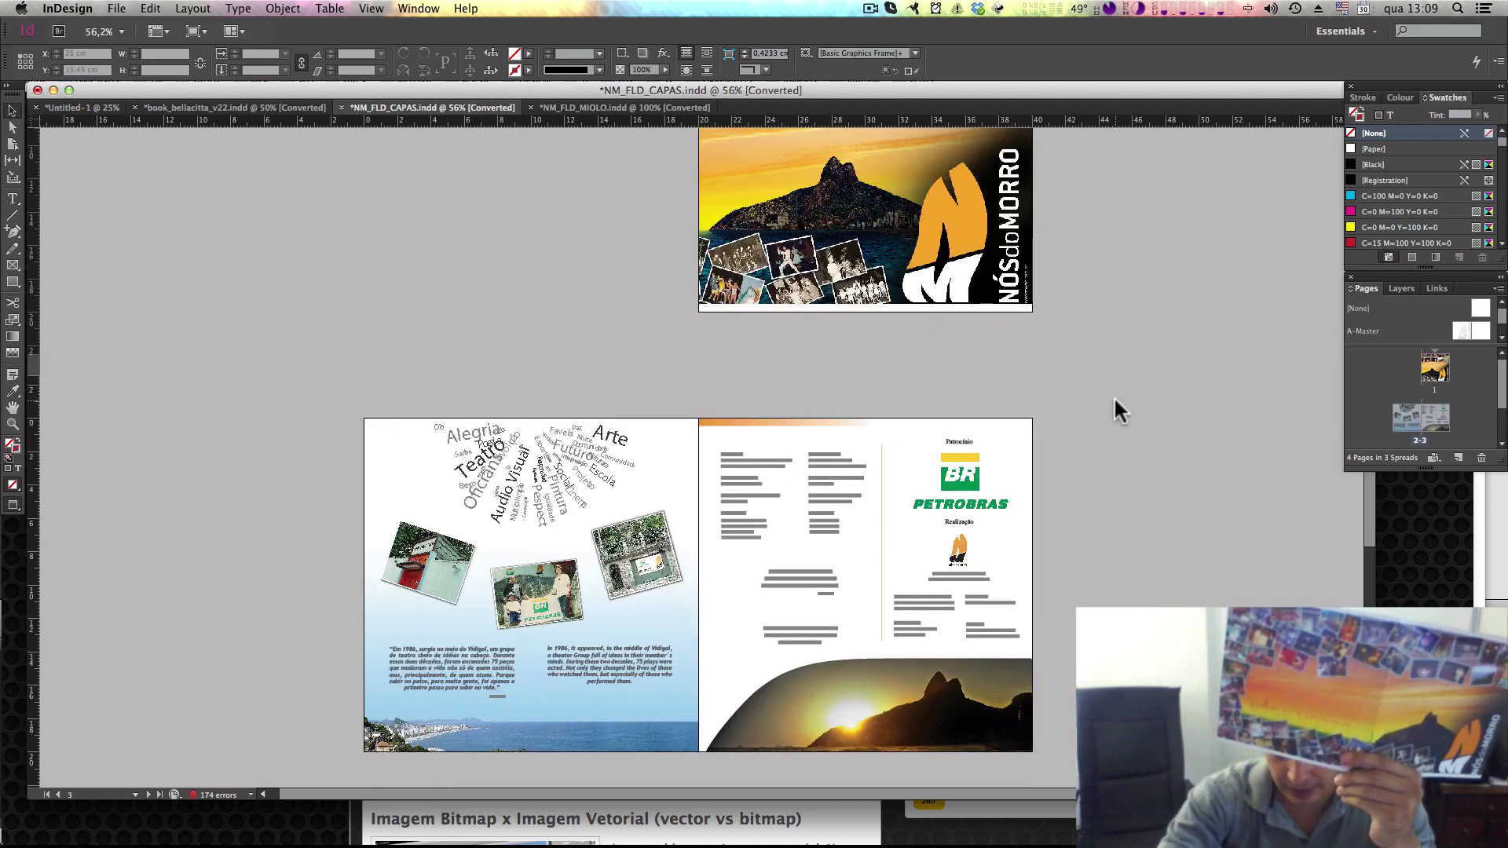
pyautogui.press('super+minus')
pyautogui.press('super+minus')
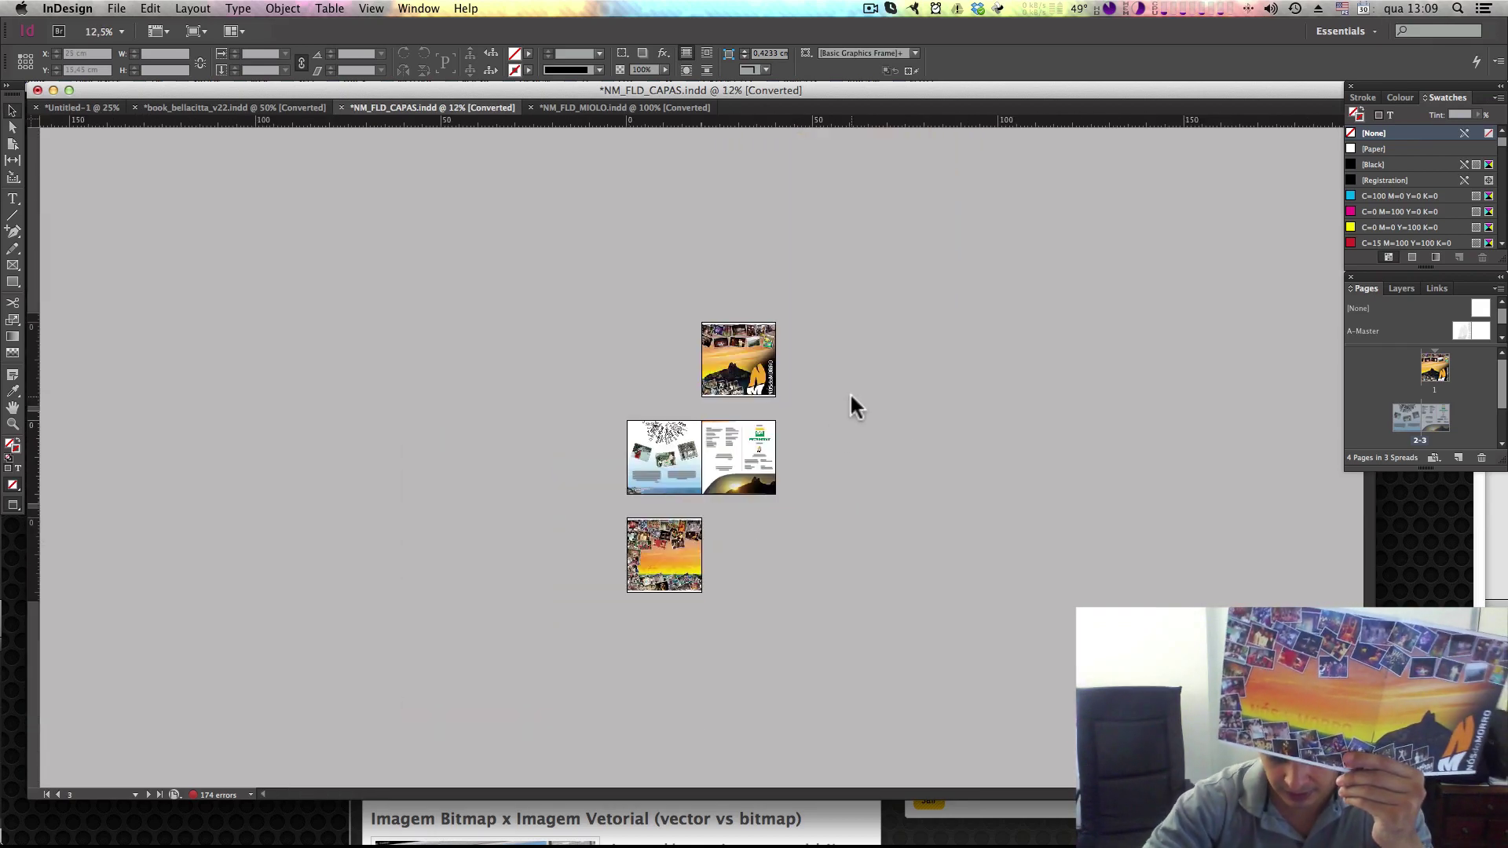
pyautogui.press('super+equal')
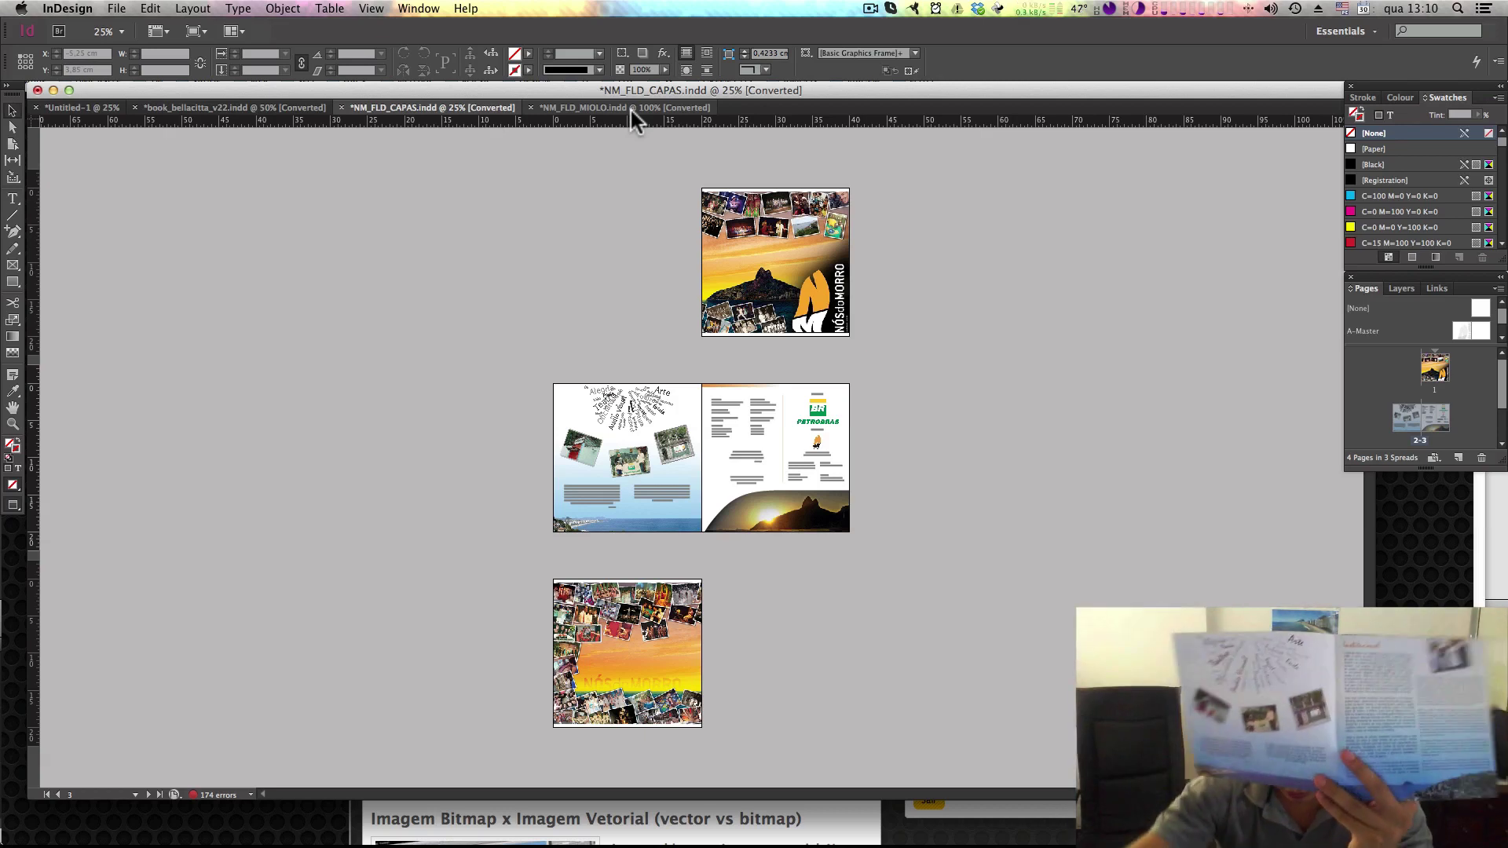
# Step: Compare the cover pages in NM_FLD_CAPAS.indd with the theater spread in the separate NM_FLD_MIOLO.indd document
pyautogui.click(674, 444)
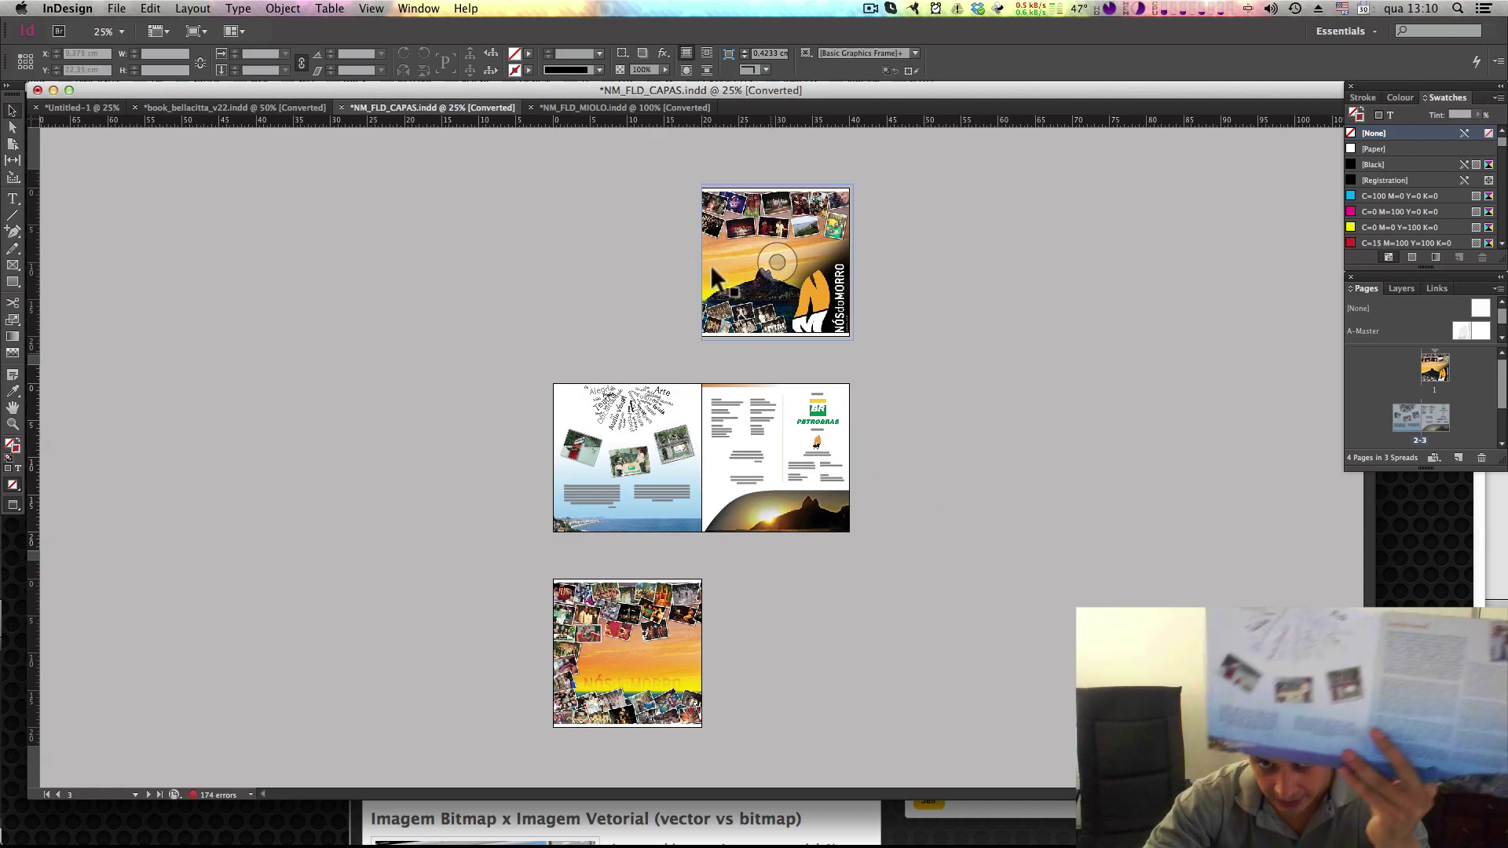
pyautogui.click(624, 110)
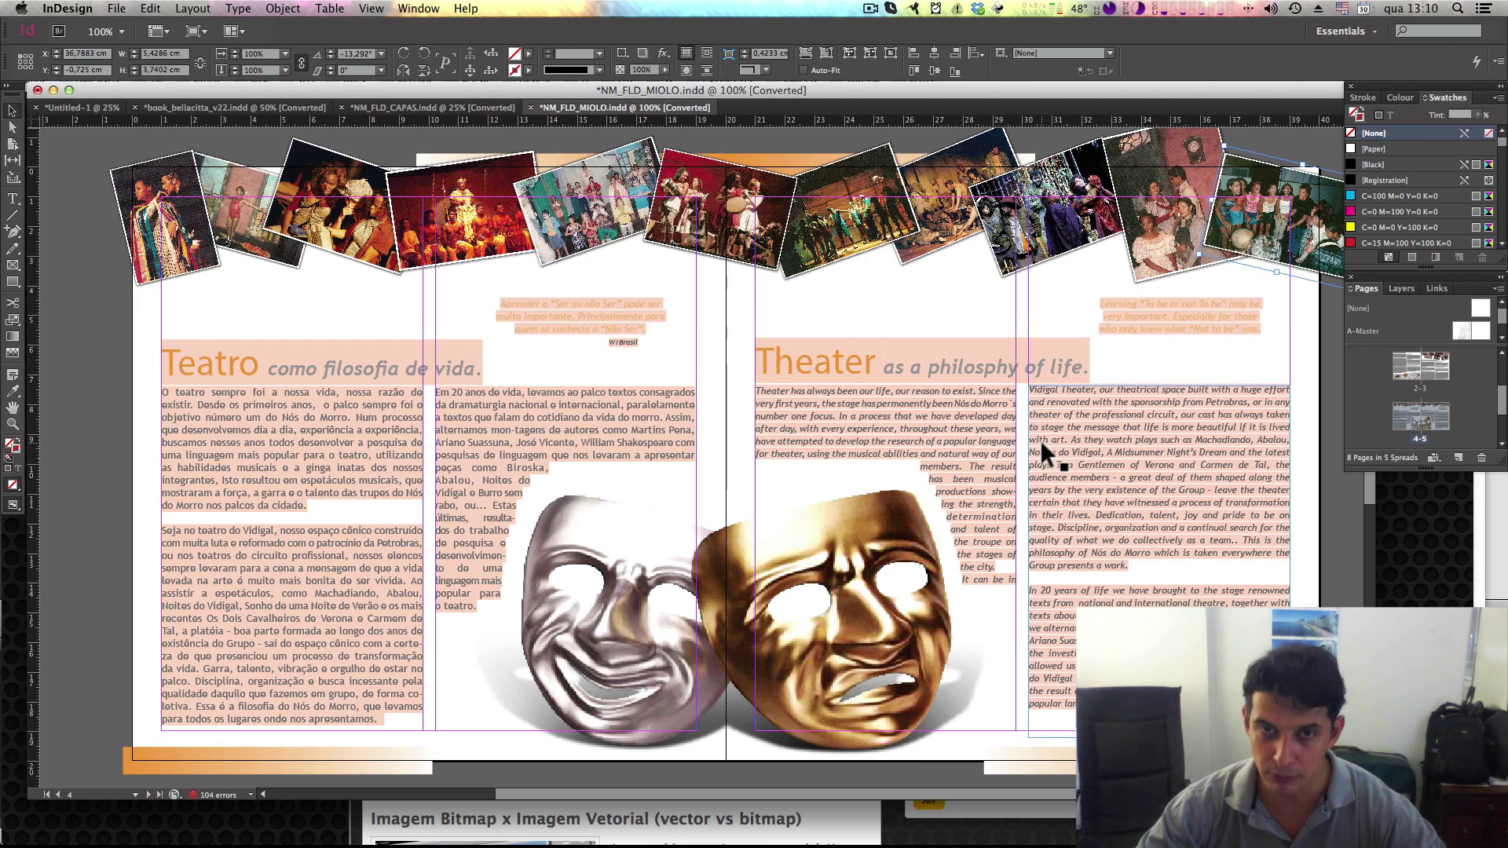
pyautogui.click(436, 108)
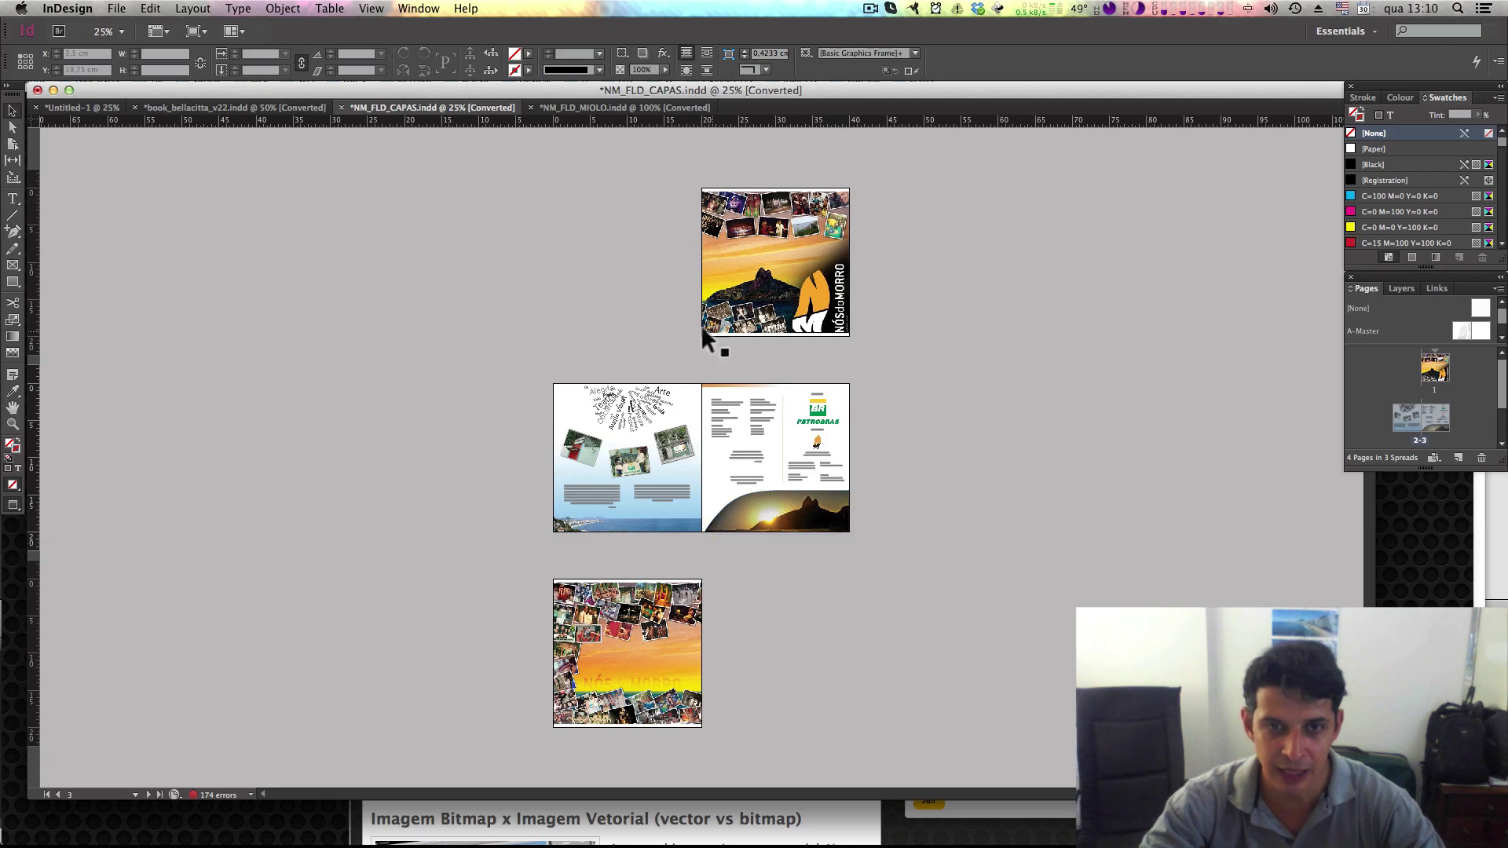
pyautogui.click(654, 107)
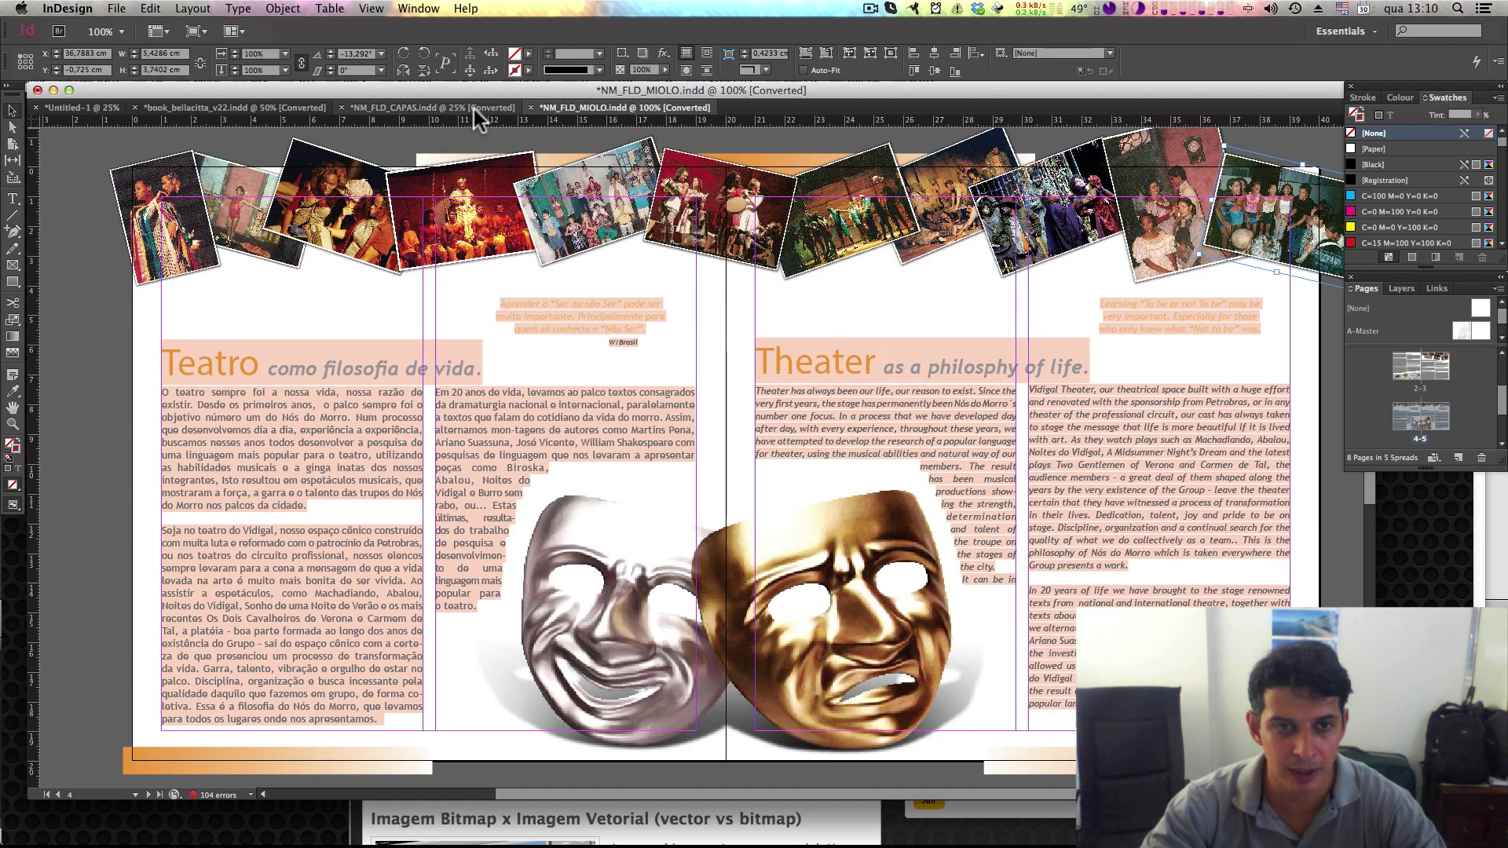
pyautogui.click(450, 111)
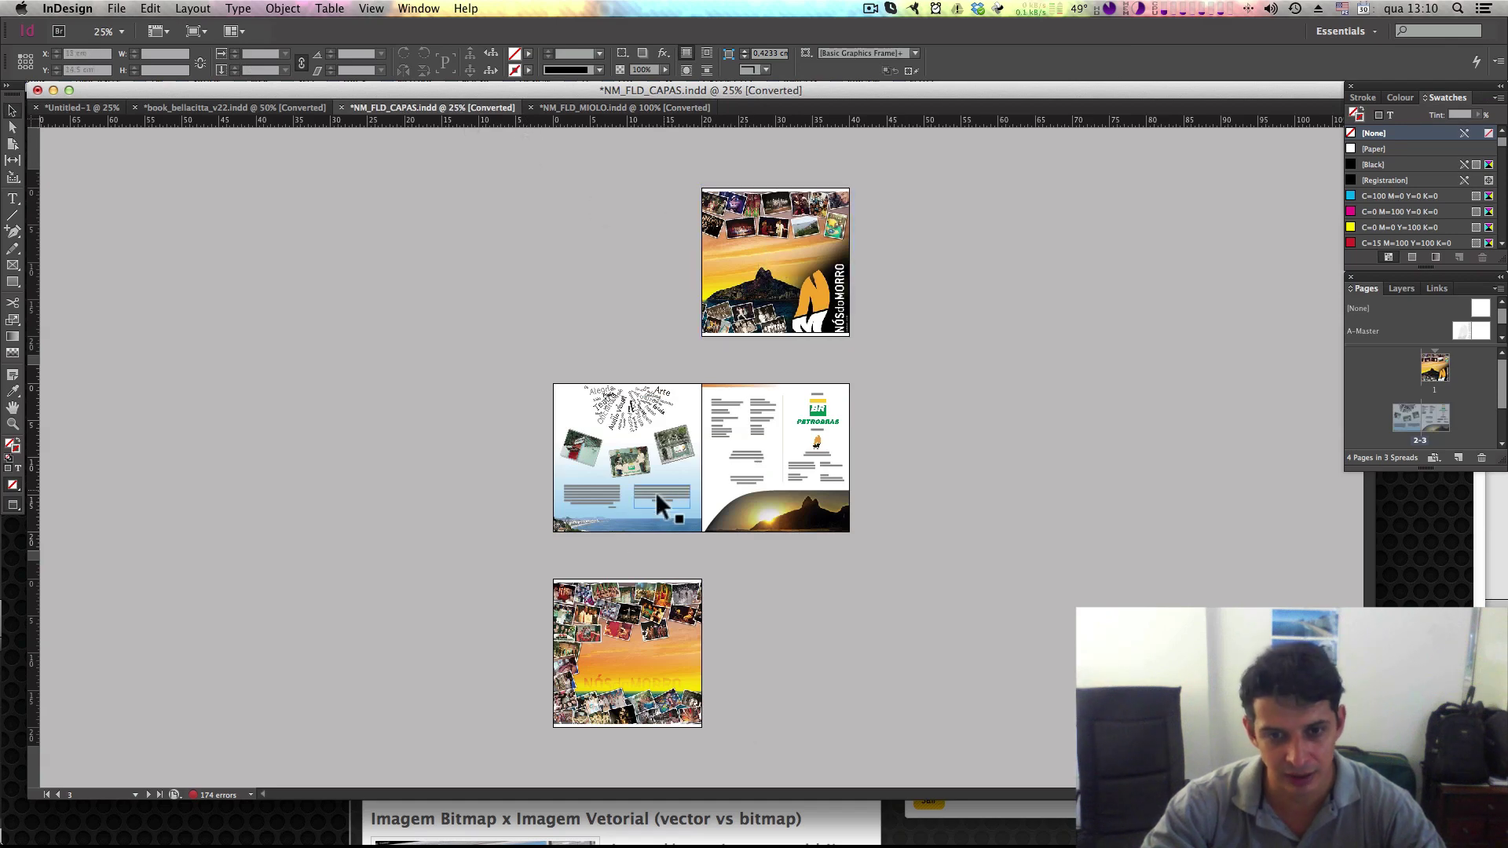
# Step: Look over the inside spreads of NM_FLD_MIOLO.indd at 25% magnification and compare them with the covers in NM_FLD_CAPAS.indd
pyautogui.click(599, 106)
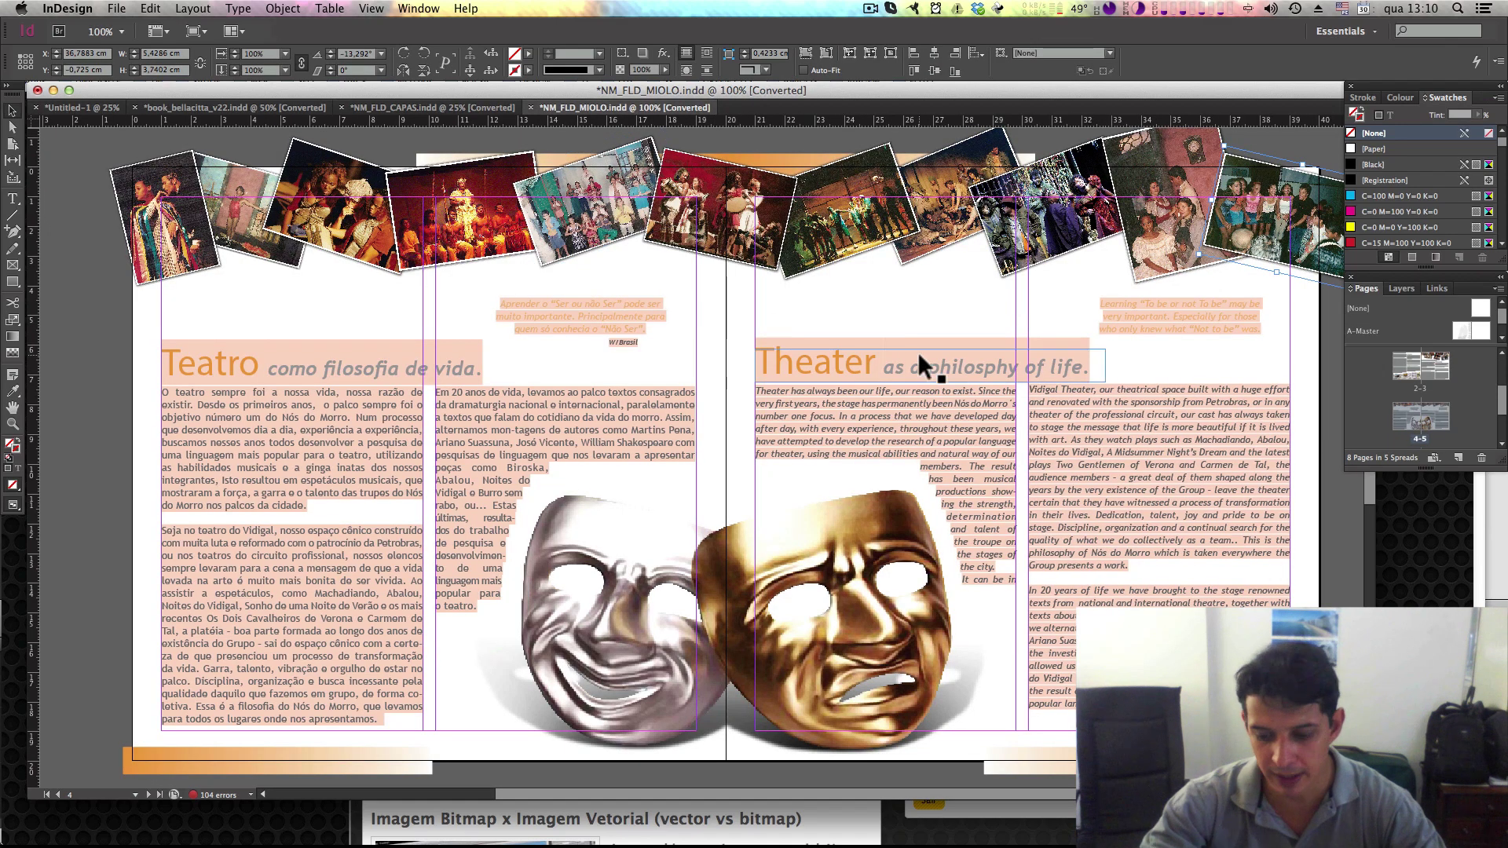
pyautogui.press('super+minus')
pyautogui.press('super+minus')
pyautogui.press('super+minus')
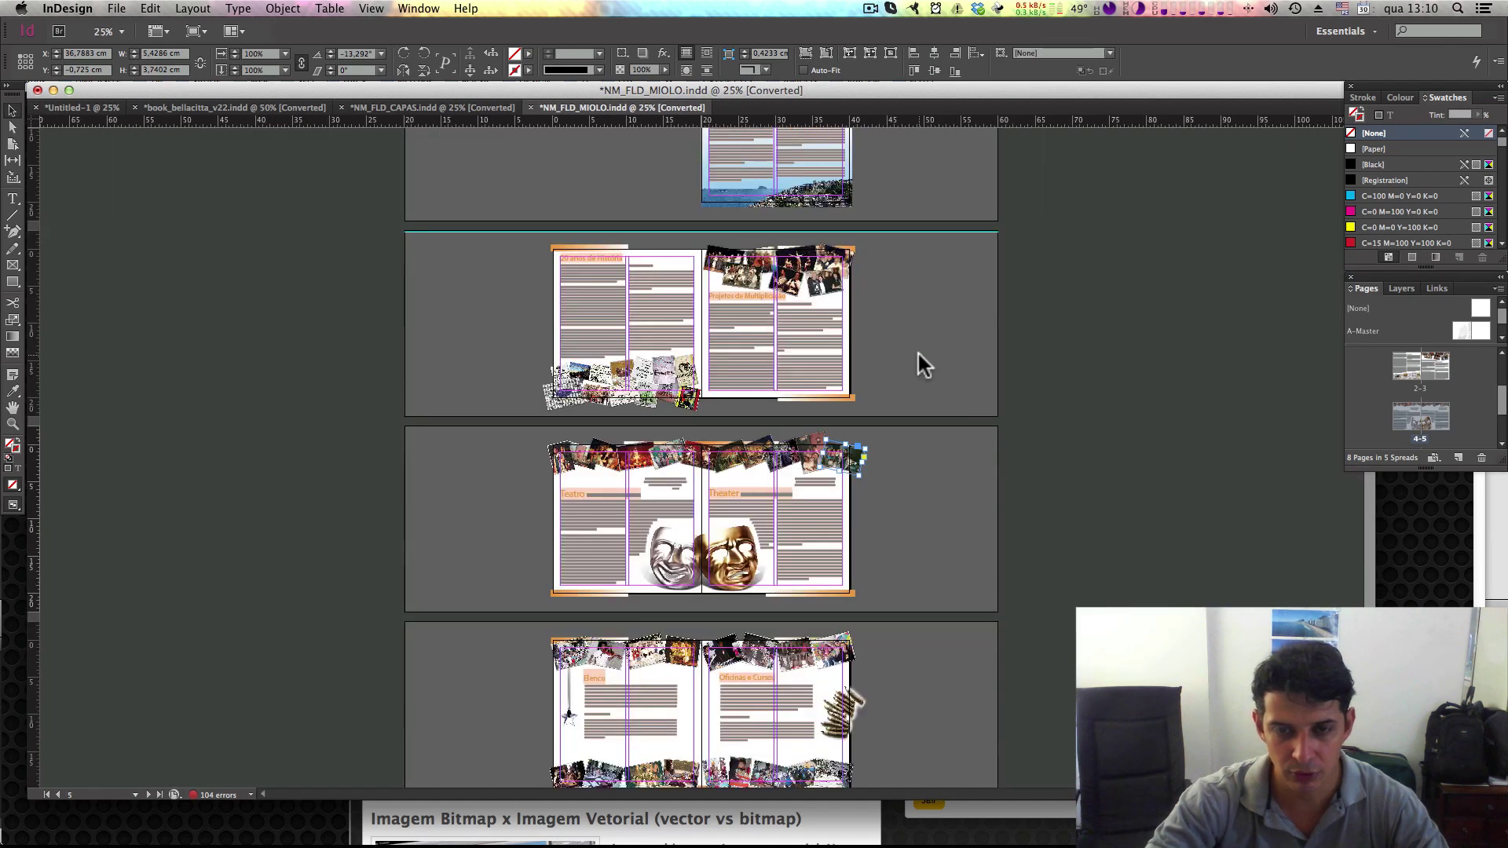
pyautogui.scroll(3, 917, 350)
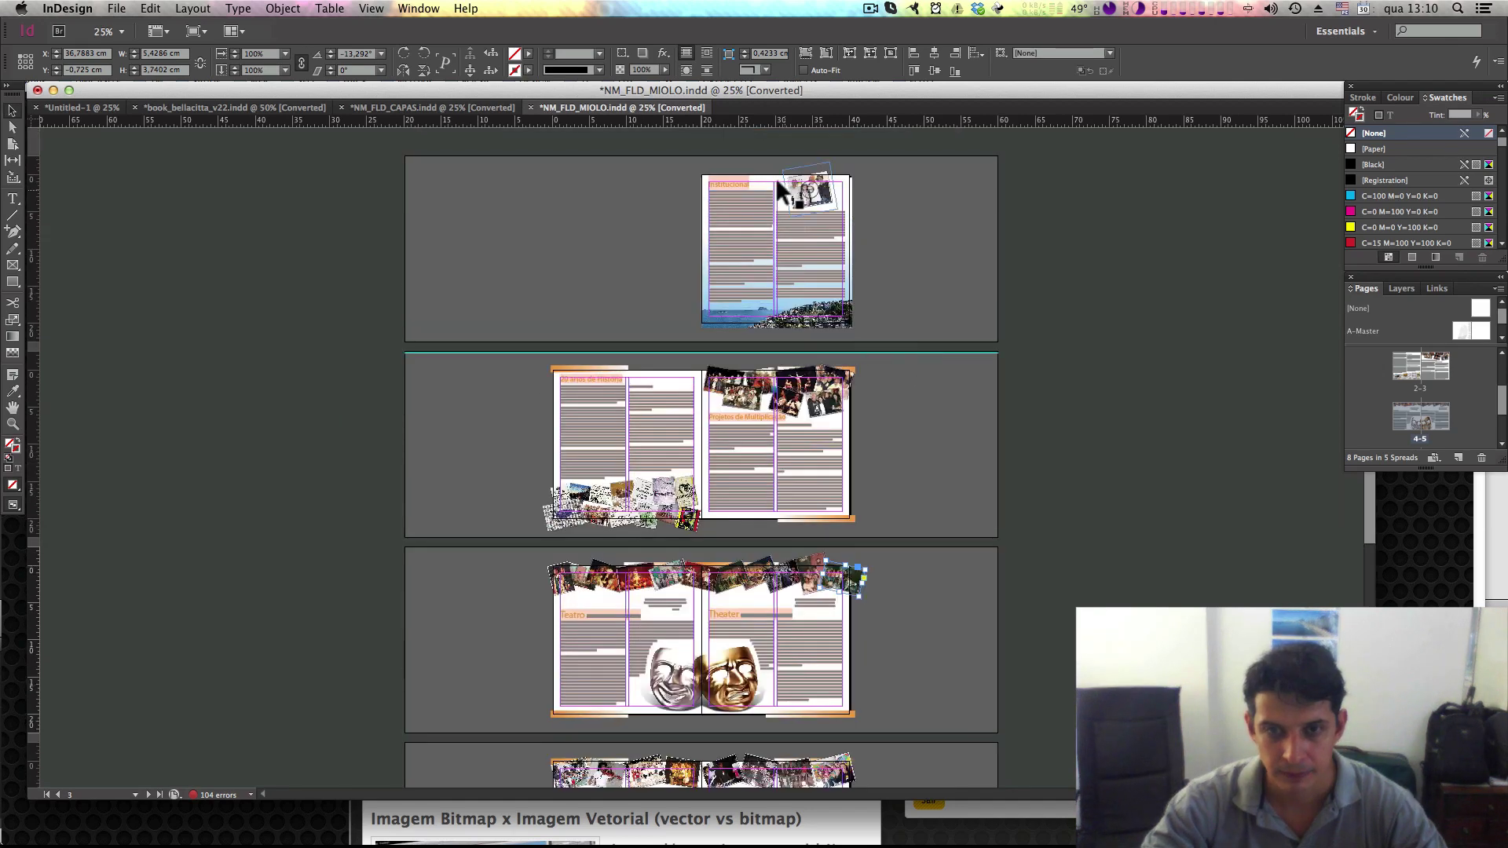
pyautogui.scroll(-9, 976, 396)
pyautogui.scroll(8, 976, 385)
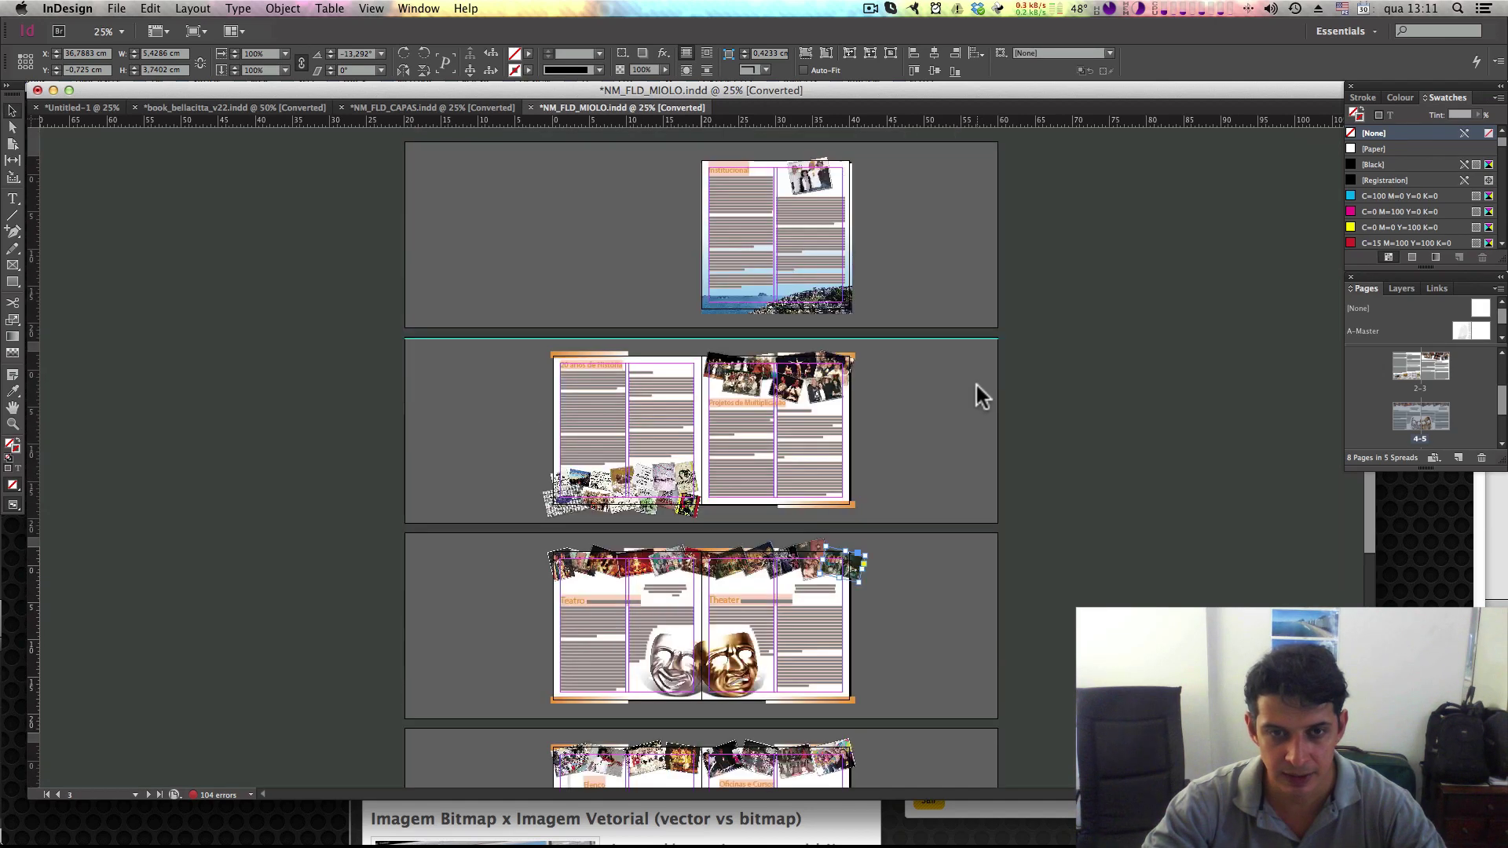
pyautogui.click(431, 108)
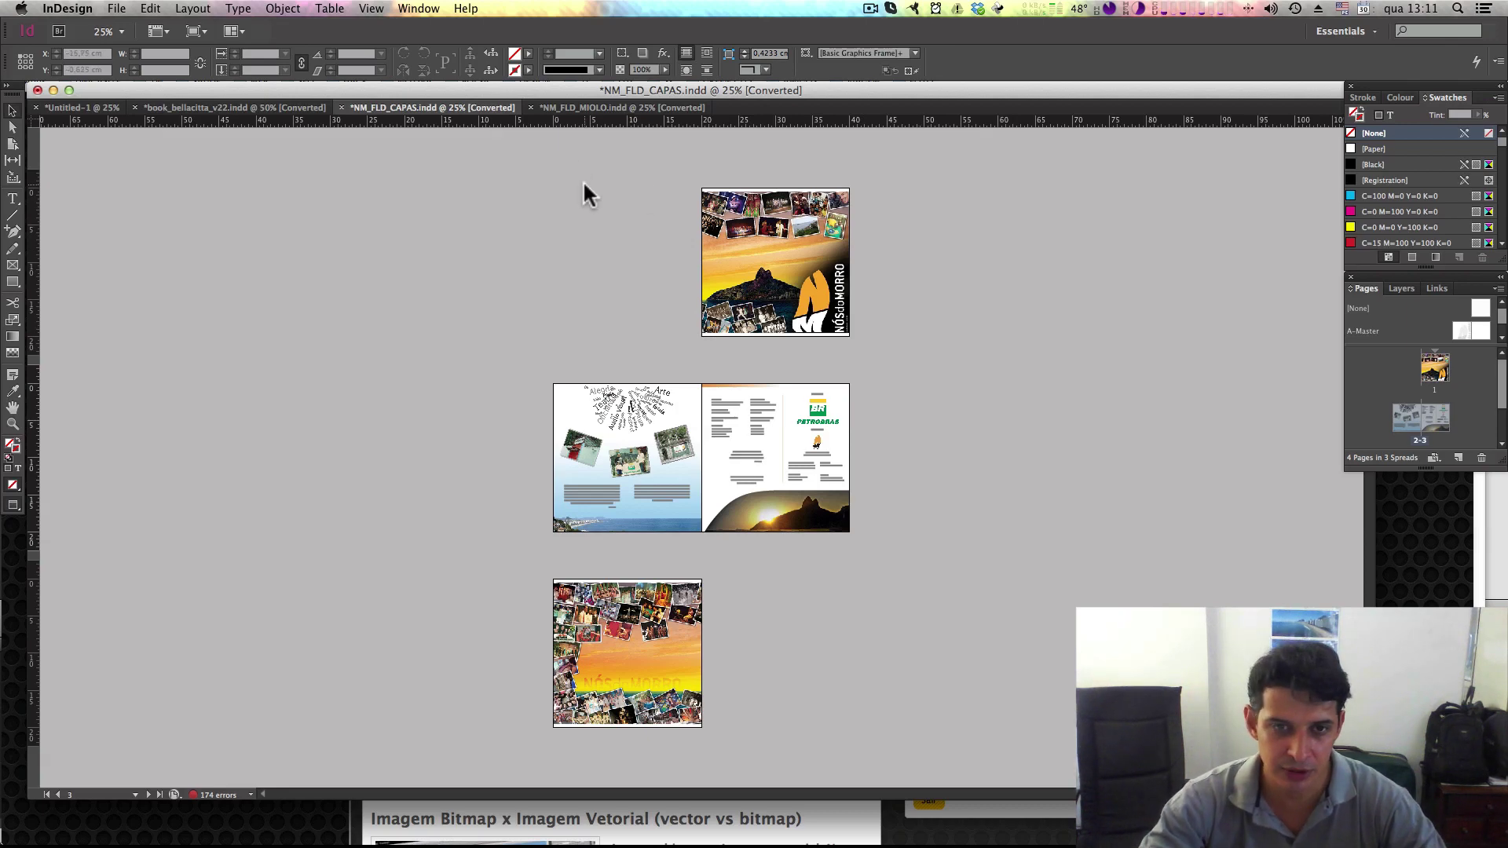
pyautogui.click(611, 110)
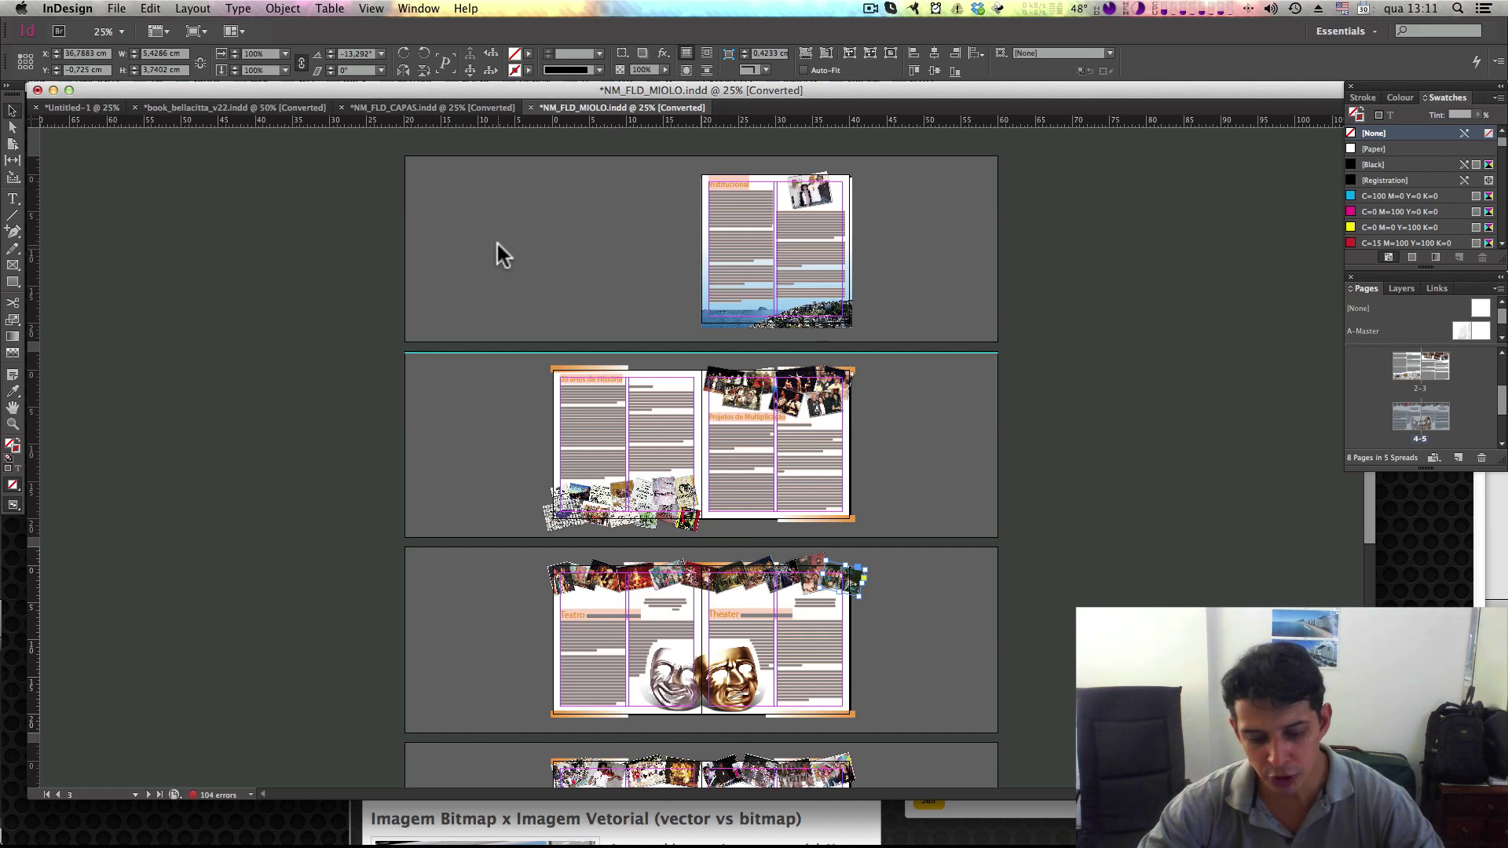